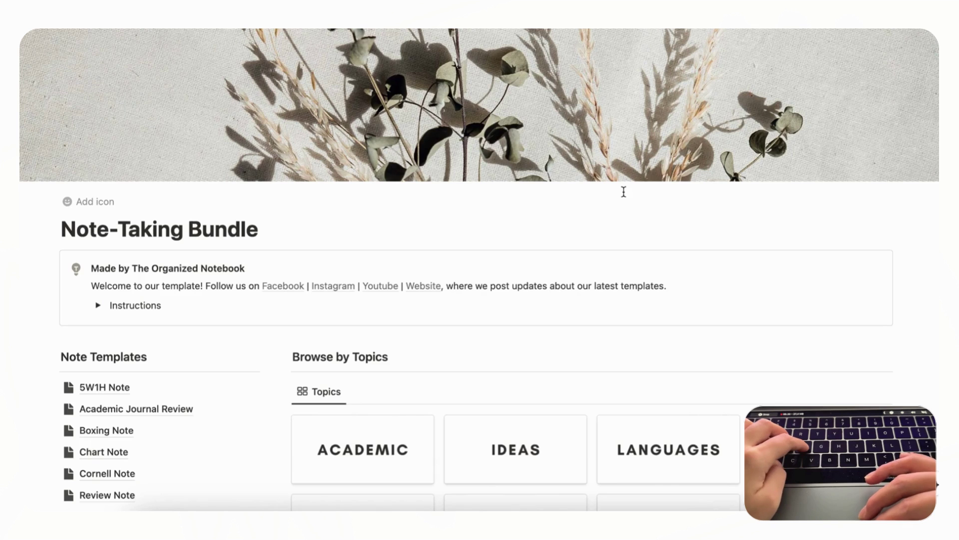
- Scroll through the page to look over the My Notes table's rows and columns
scroll(623, 191, "down", 3)
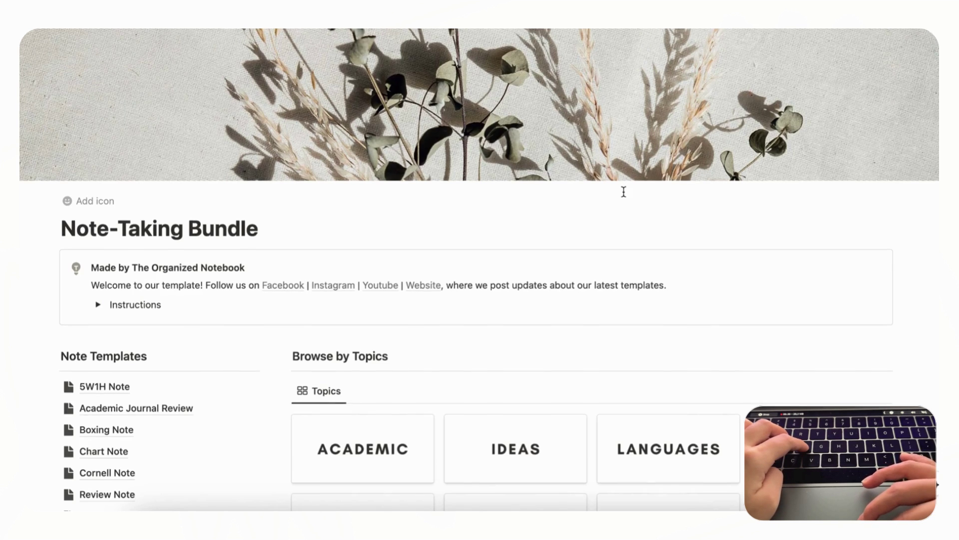
scroll(624, 191, "down", 4)
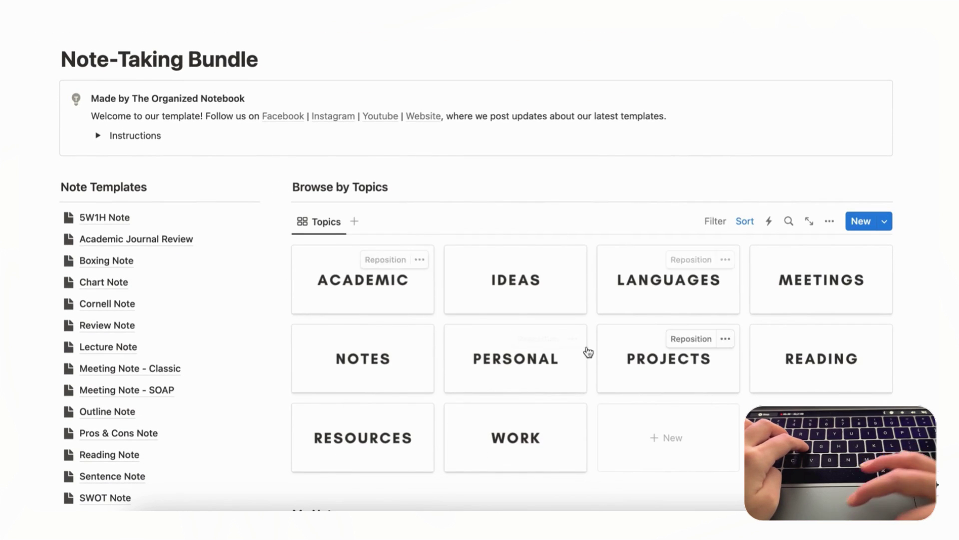
scroll(483, 294, "down", 3)
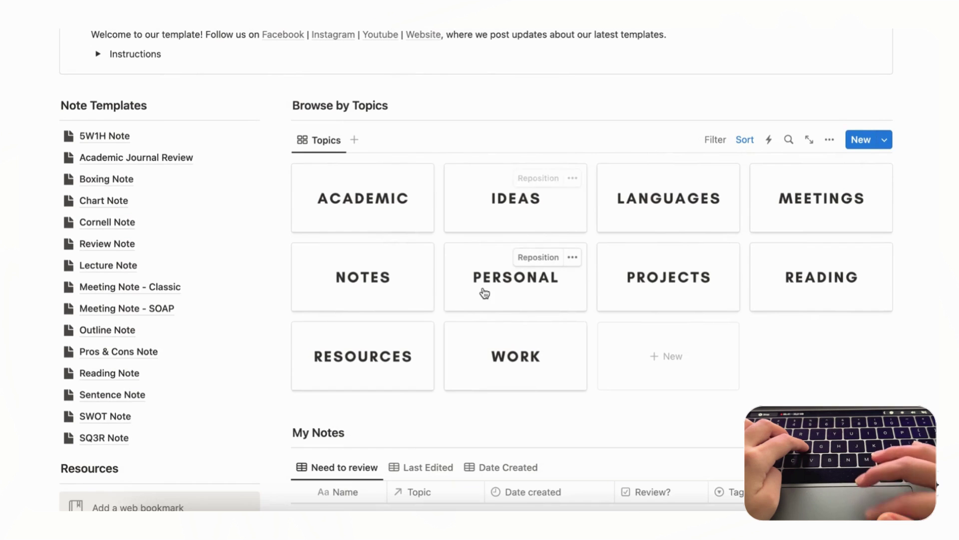
mouse_move(153, 137)
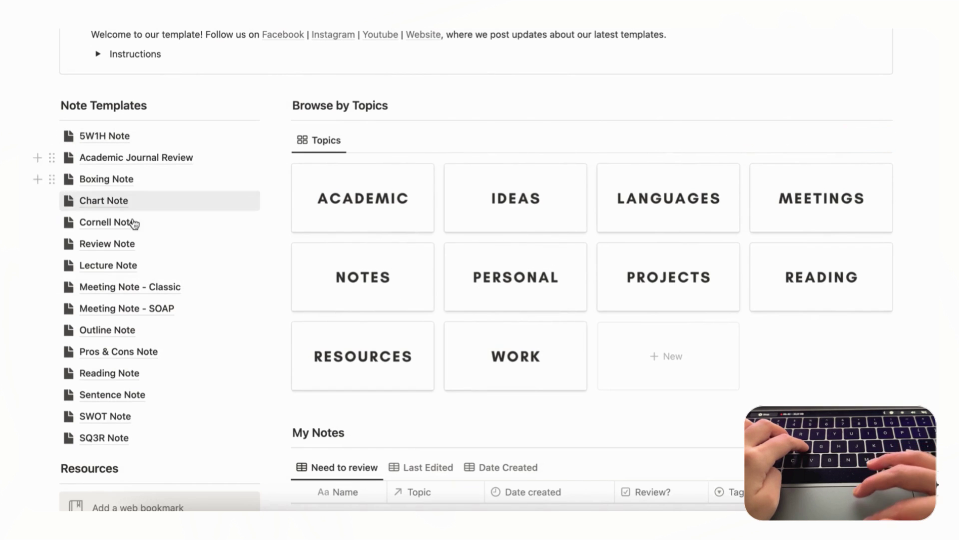
mouse_move(145, 403)
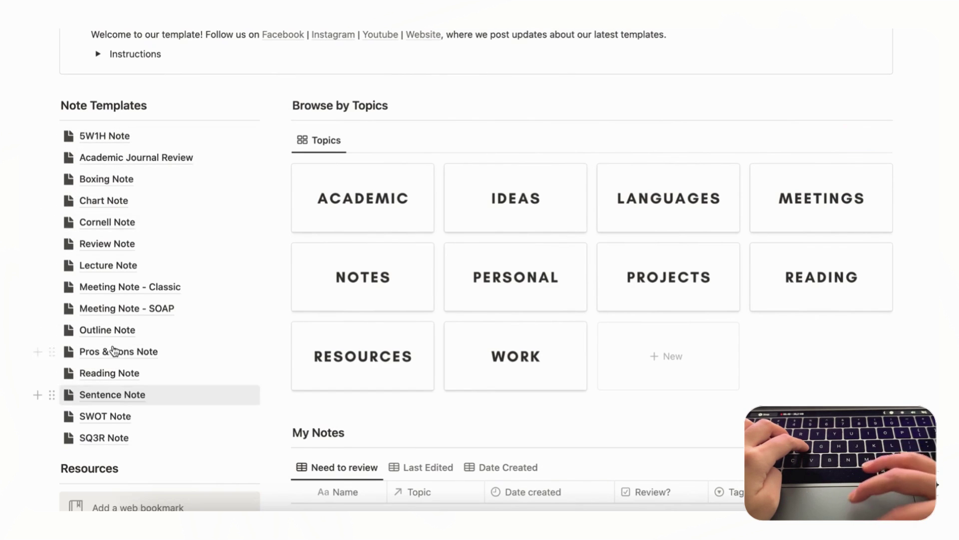
scroll(364, 308, "down", 3)
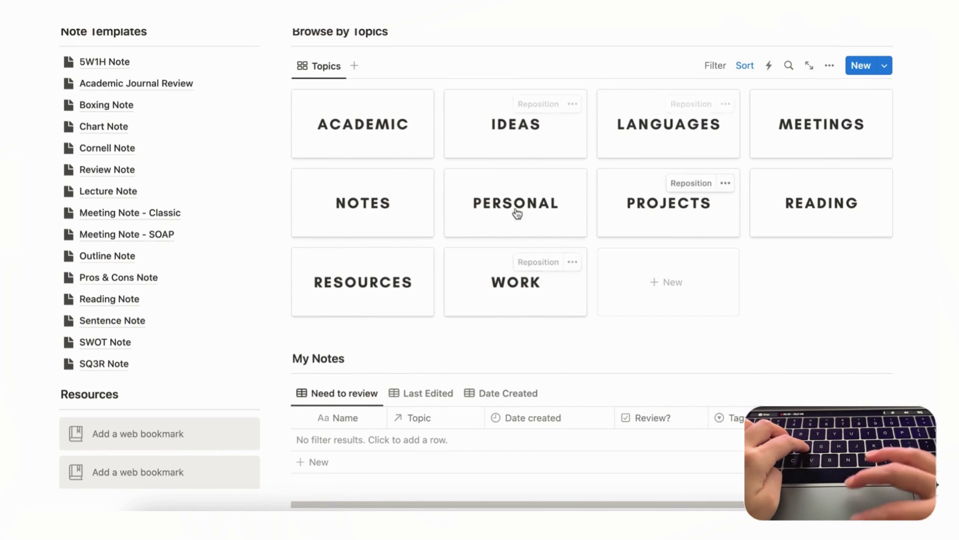
scroll(574, 250, "up", 2)
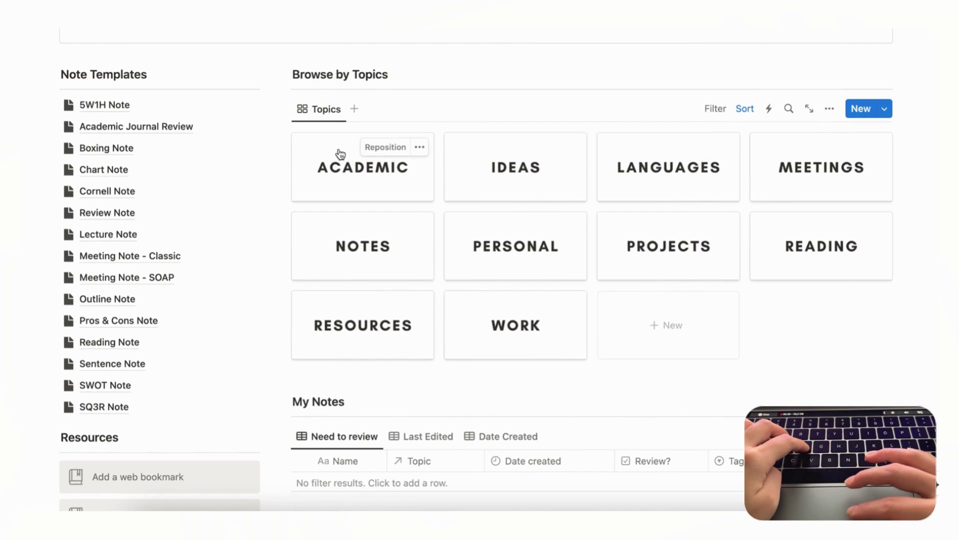
scroll(492, 251, "down", 2)
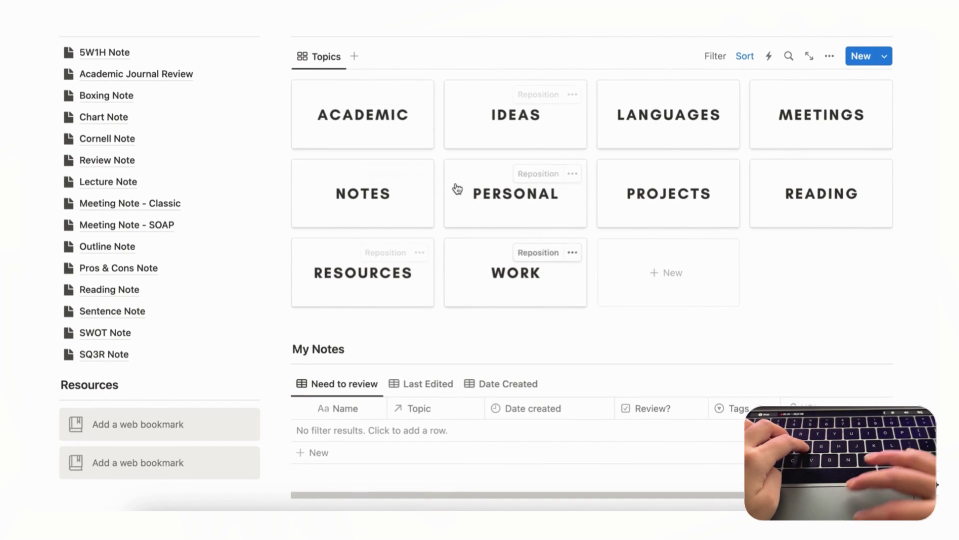
scroll(458, 189, "down", 3)
scroll(458, 188, "down", 2)
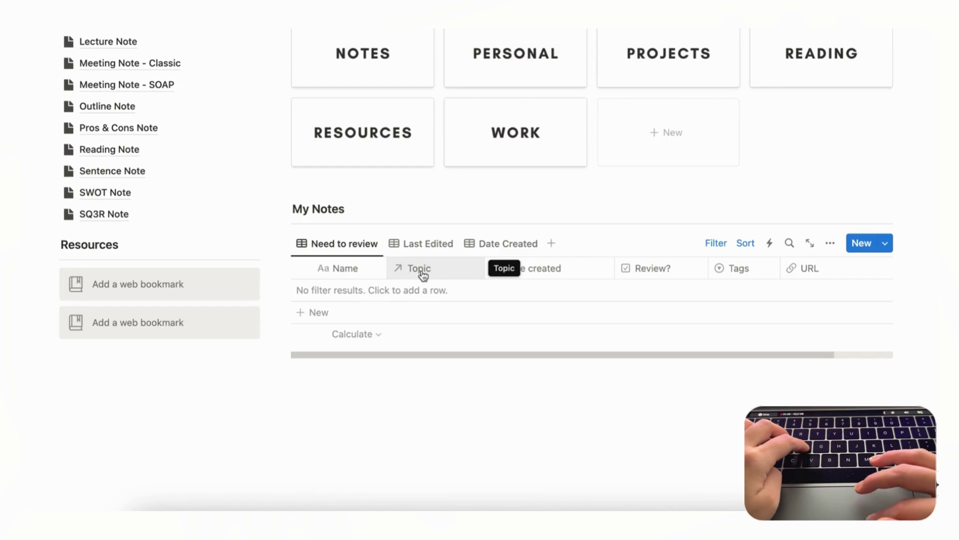
scroll(454, 276, "right", 3)
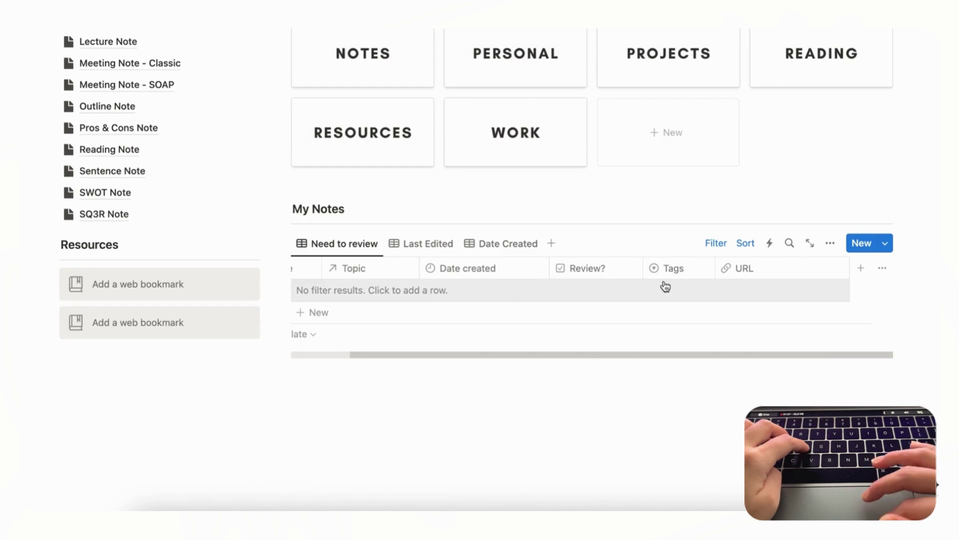
scroll(504, 276, "left", 3)
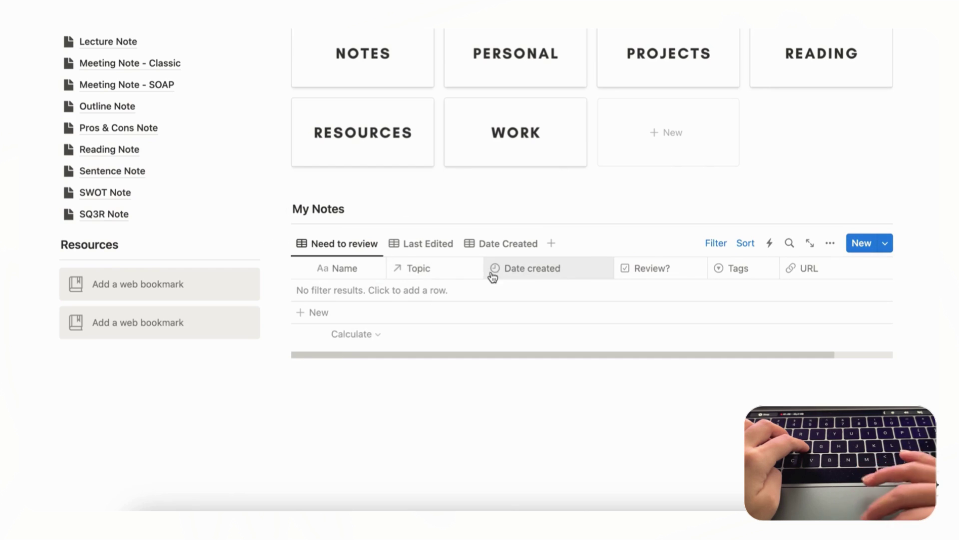
scroll(494, 272, "right", 3)
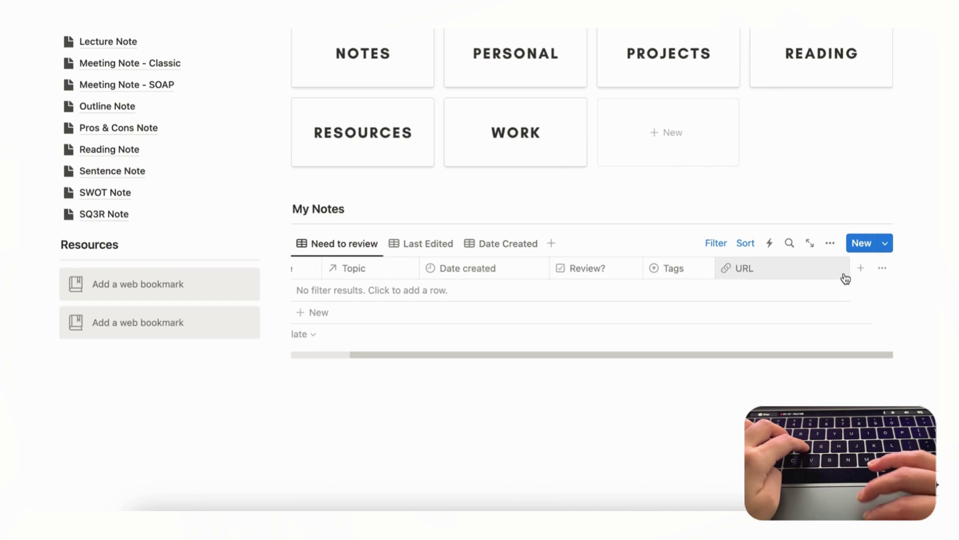
scroll(844, 274, "up", 5)
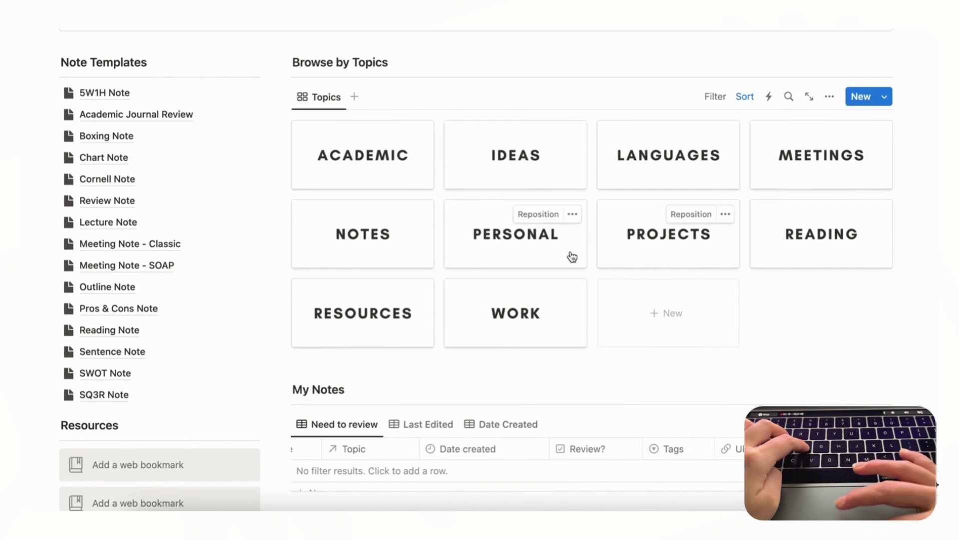
scroll(584, 267, "down", 4)
- Look at the Relation property type for My Notes, then dismiss it without adding a property
left_click(861, 295)
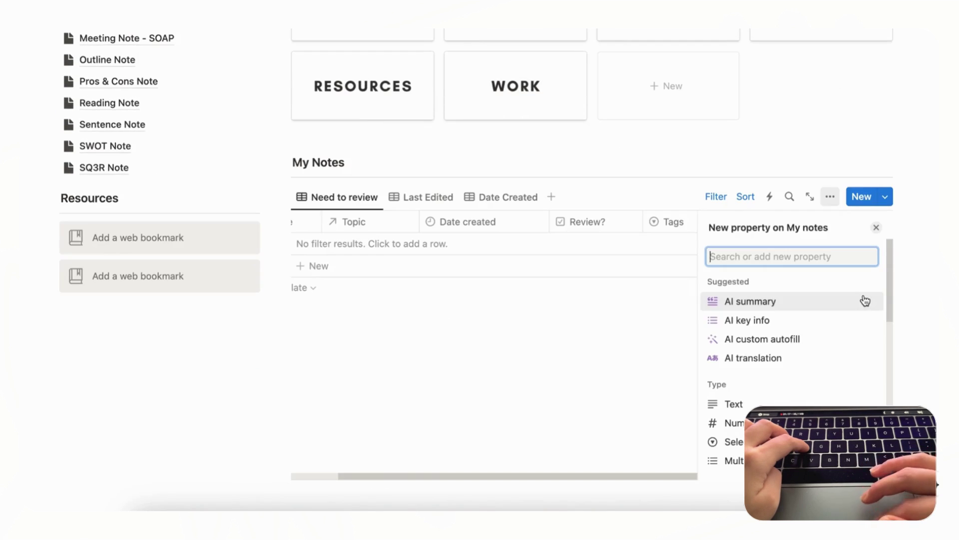
type("relation")
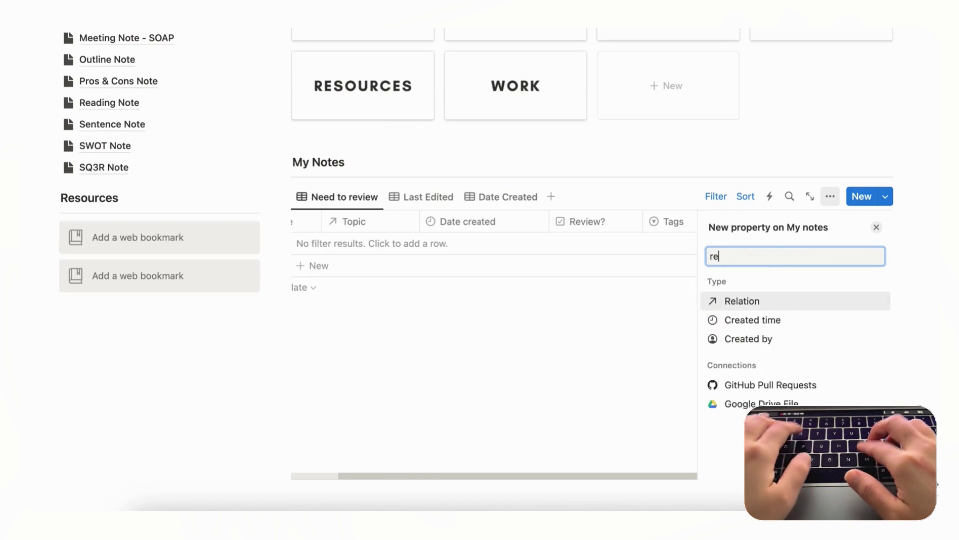
left_click(746, 300)
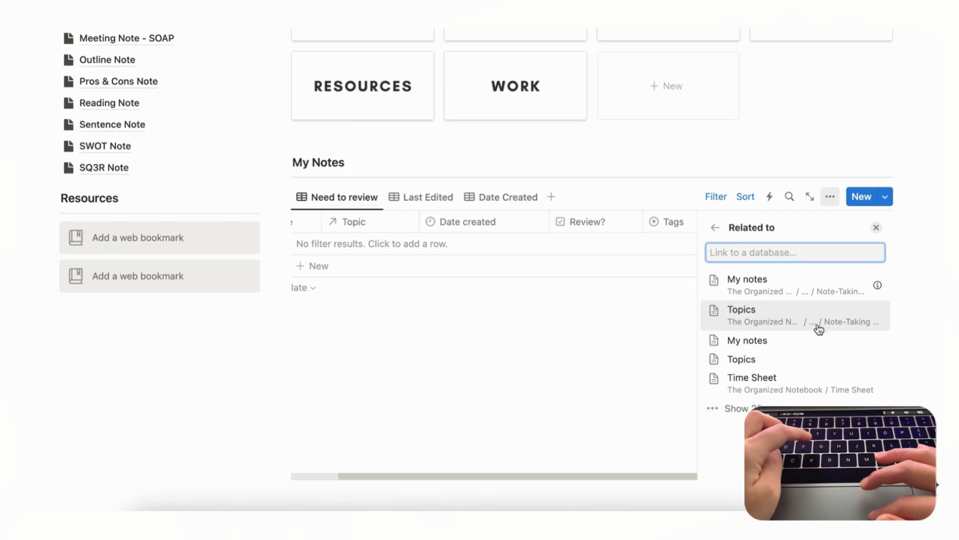
left_click(715, 230)
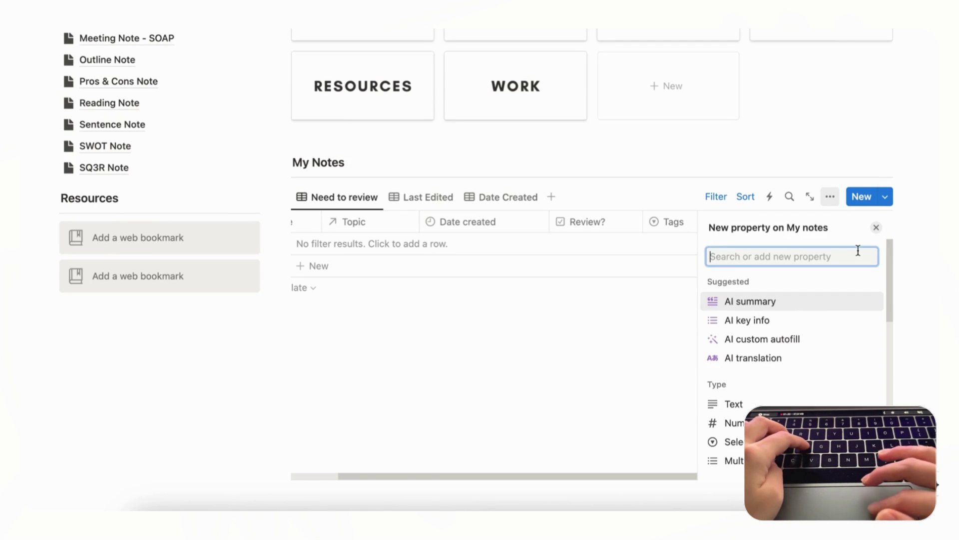
left_click(877, 230)
scroll(687, 250, "up", 5)
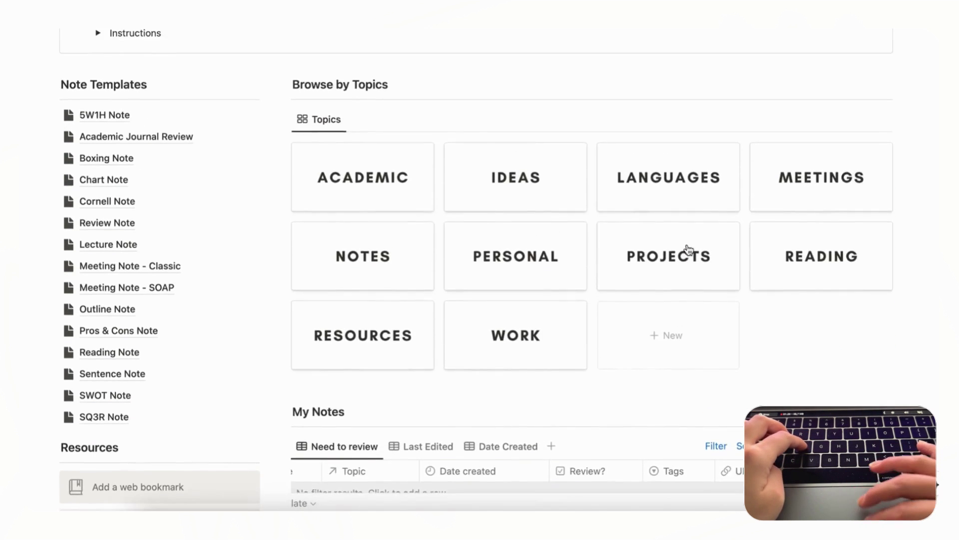
scroll(620, 279, "down", 3)
scroll(554, 262, "up", 3)
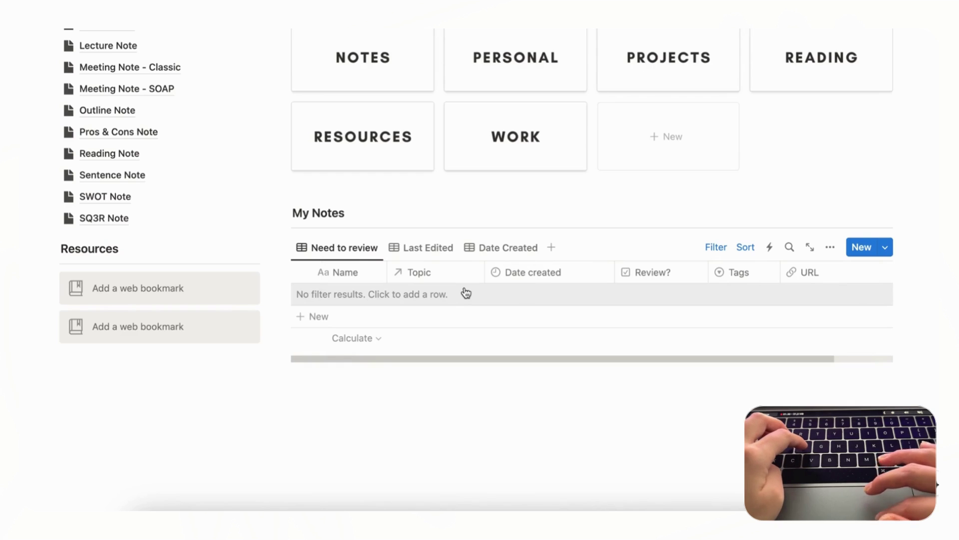
- Add a blank row to My Notes and preview its Untitled page in side peek
left_click(358, 319)
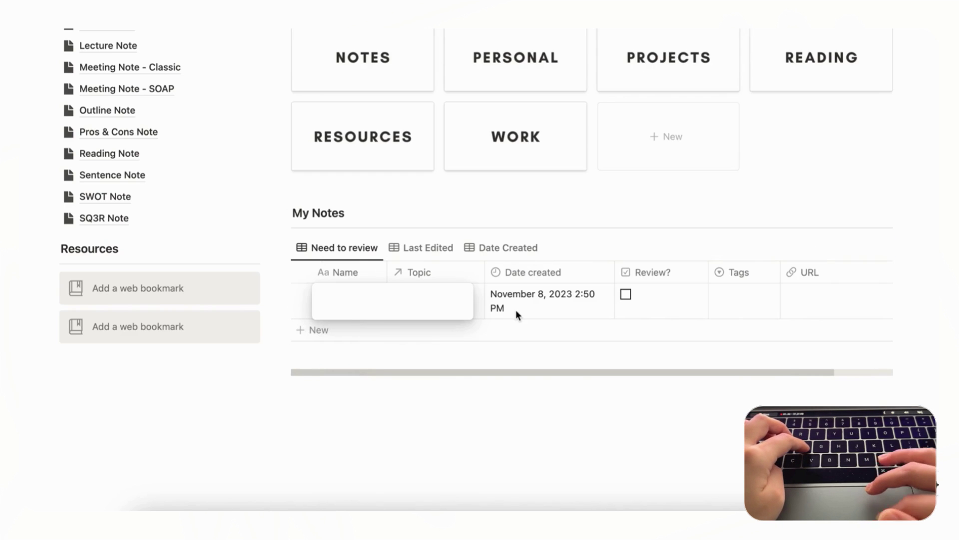
key("Escape")
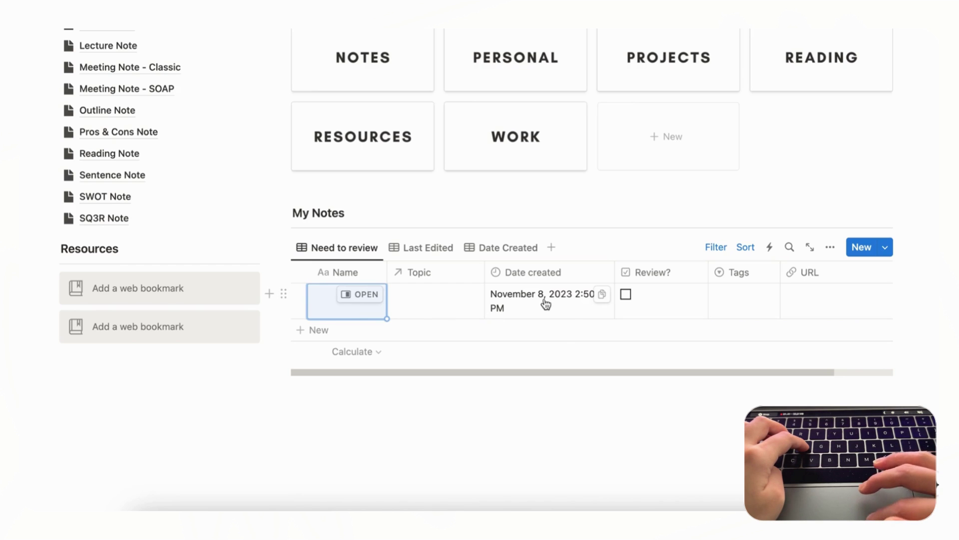
left_click(365, 293)
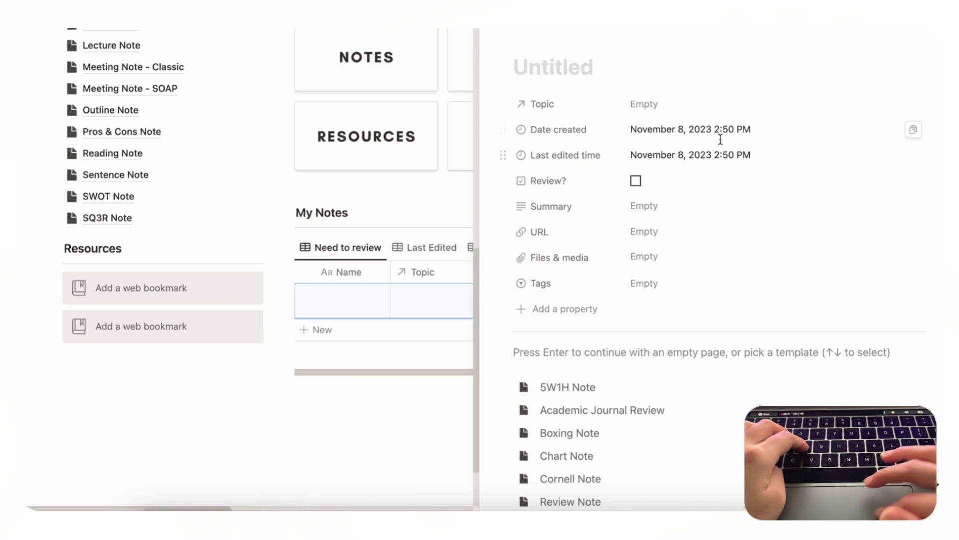
left_click(487, 31)
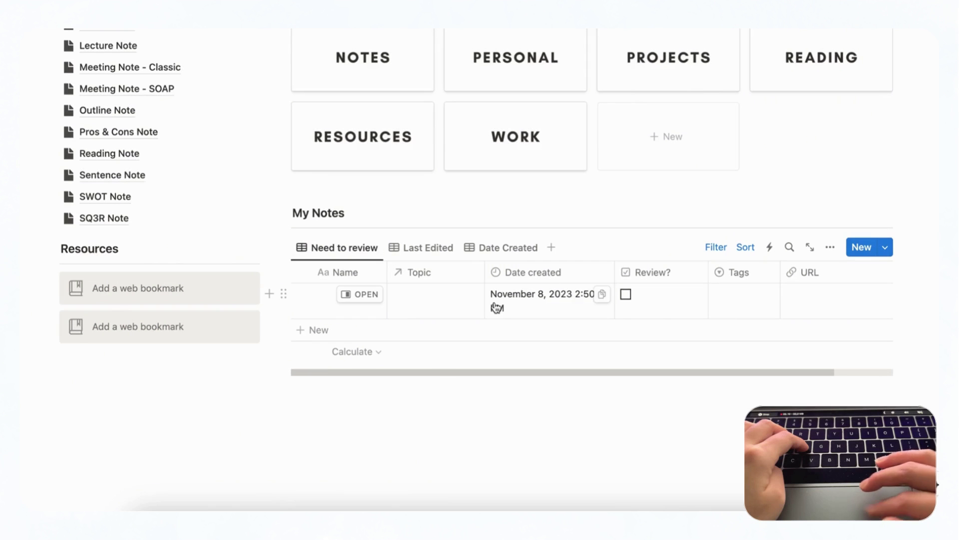
scroll(635, 303, "right", 3)
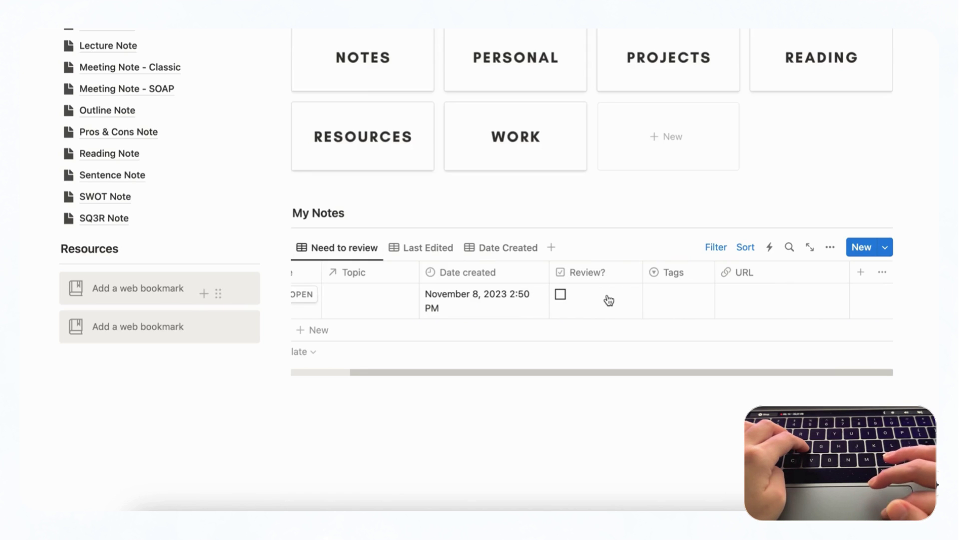
scroll(541, 305, "left", 3)
- Name the new note 'Class Note'
left_click(361, 293)
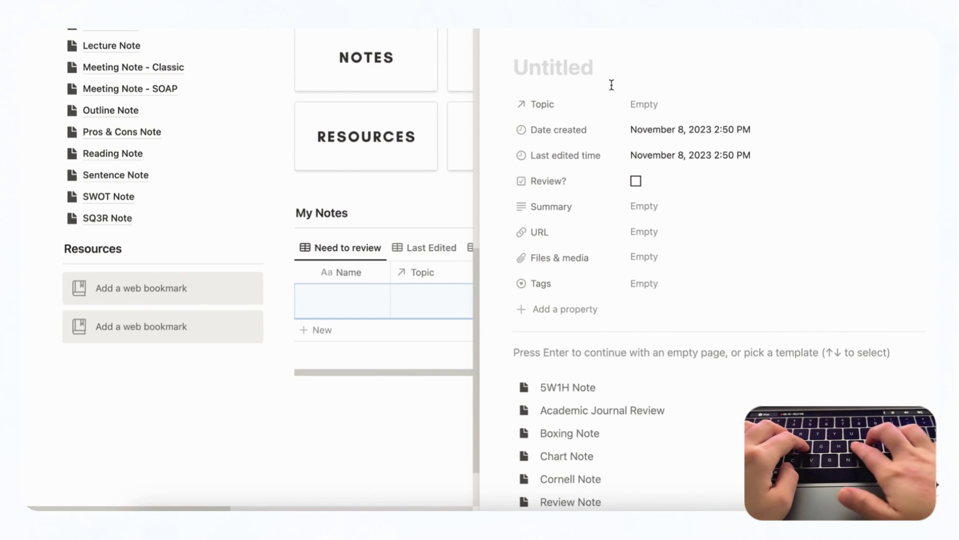
type("Class Note")
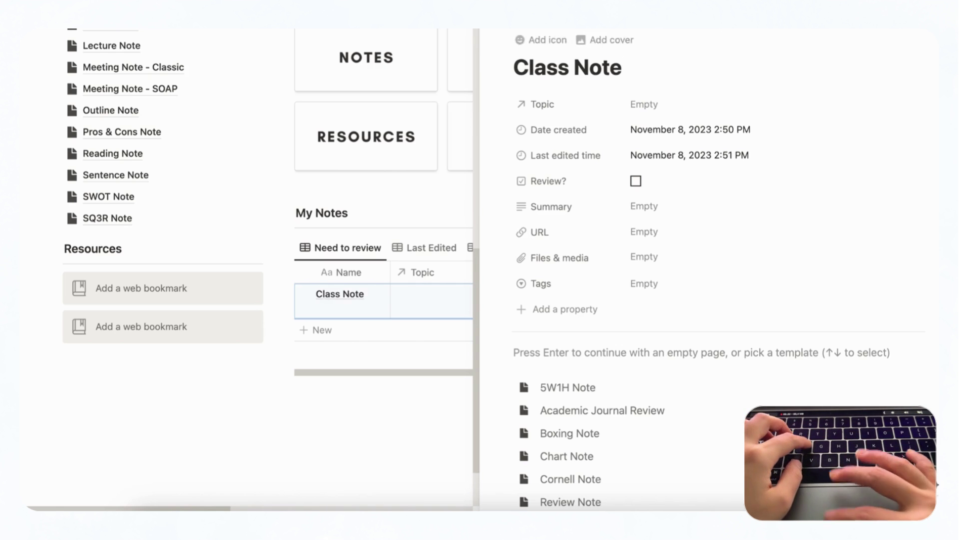
key("Escape")
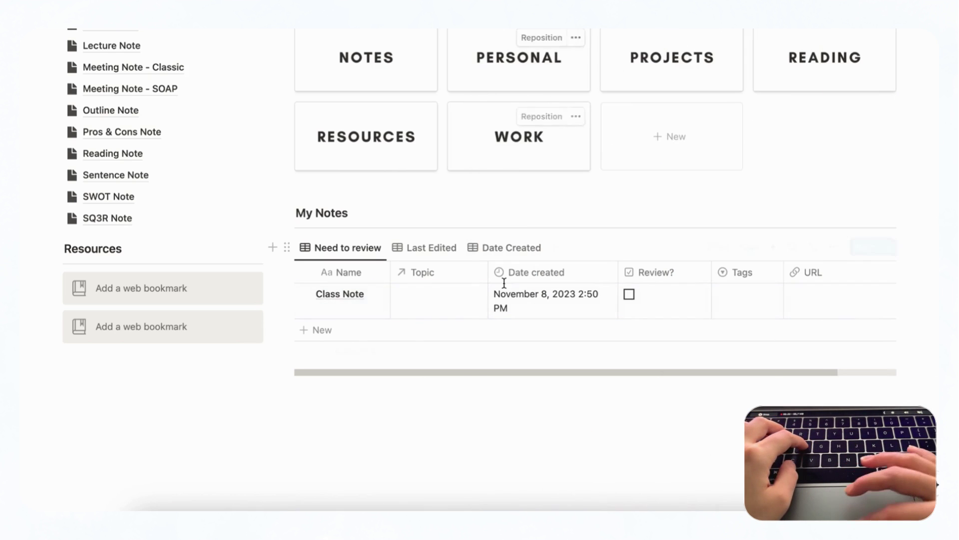
- Link Class Note's Topic to the Academic page
left_click(448, 306)
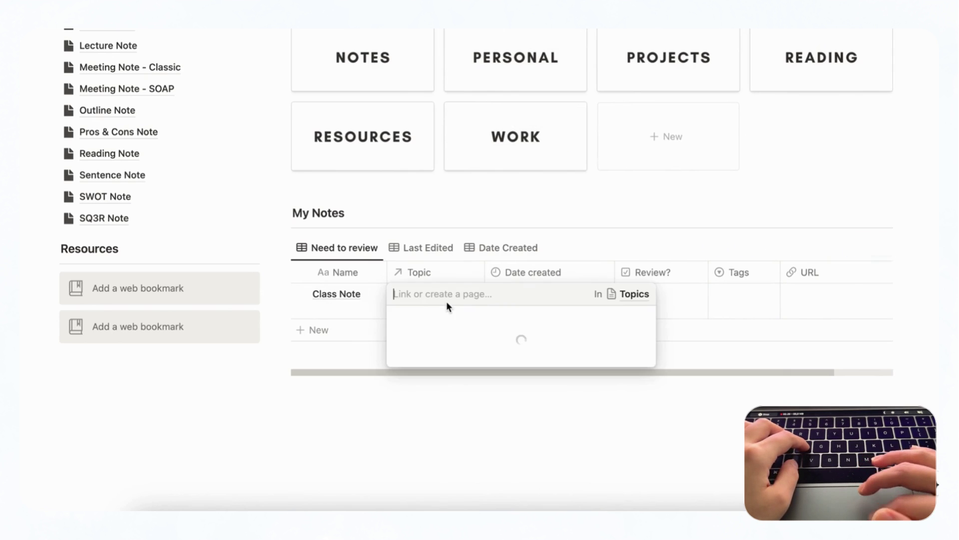
scroll(454, 200, "down", 2)
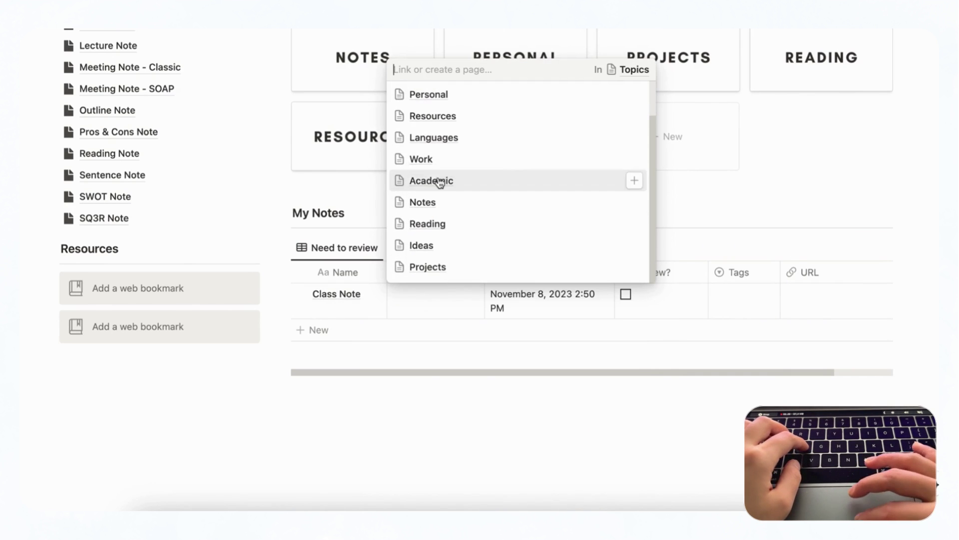
left_click(439, 182)
key("Escape")
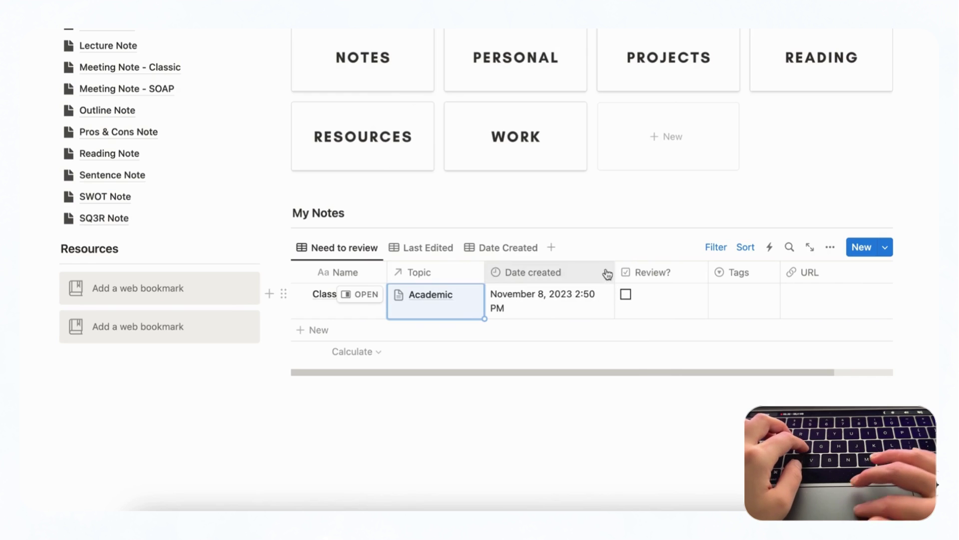
left_click(626, 295)
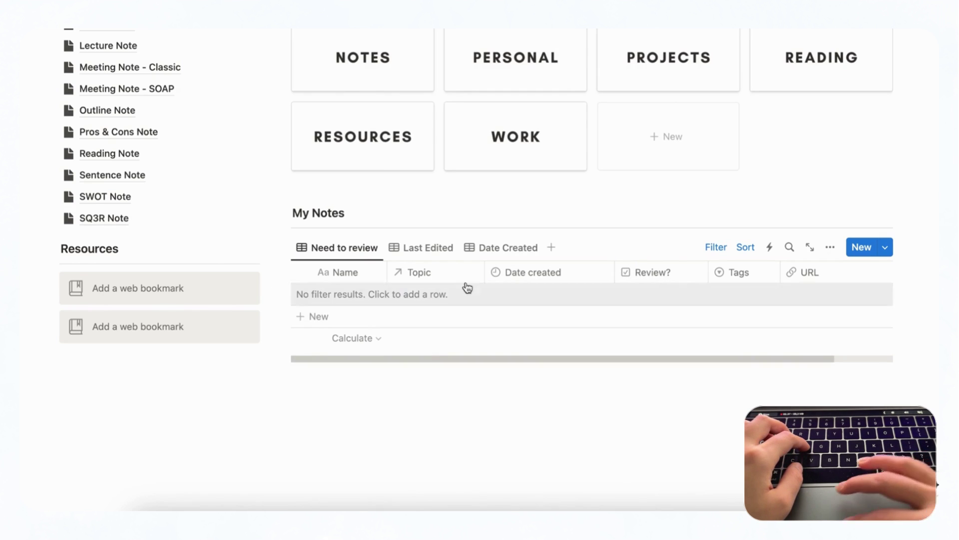
left_click(426, 248)
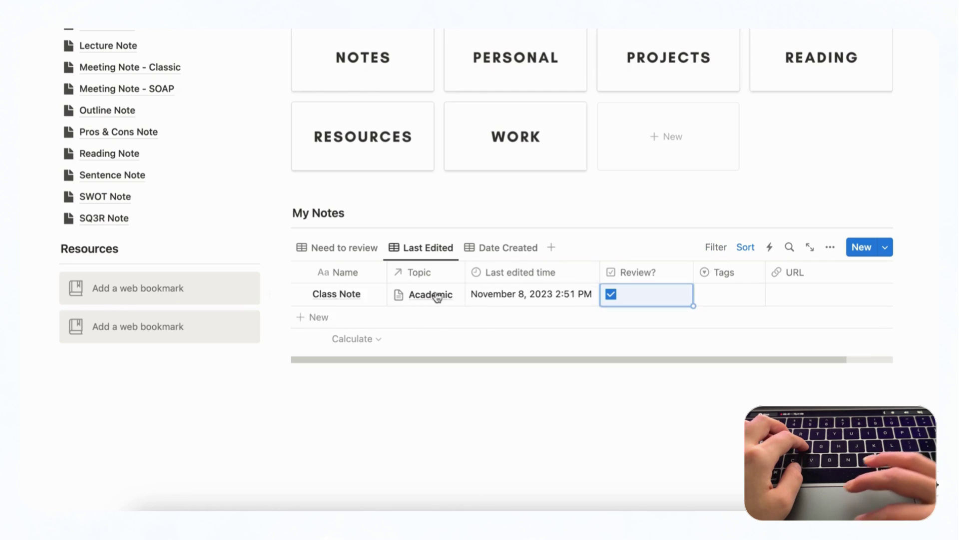
left_click(508, 248)
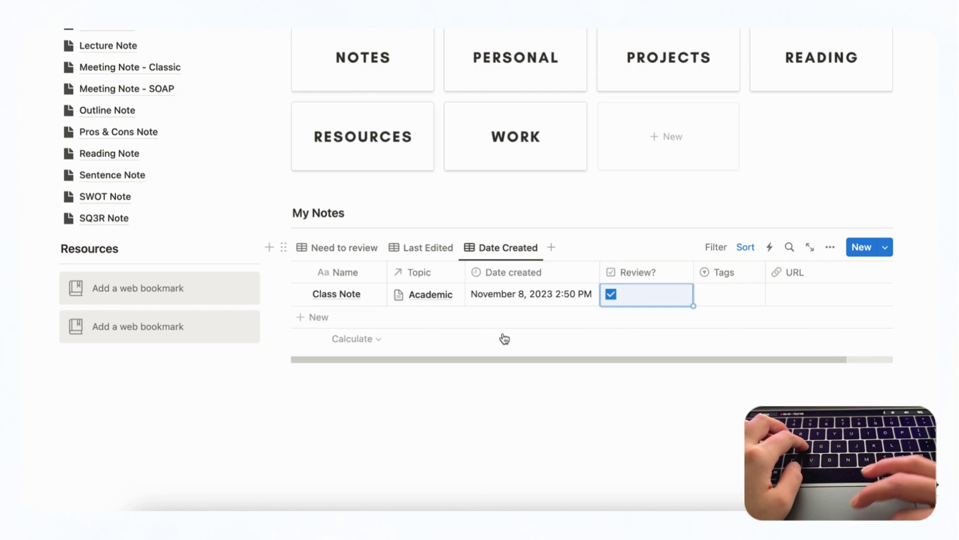
left_click(611, 295)
left_click(349, 250)
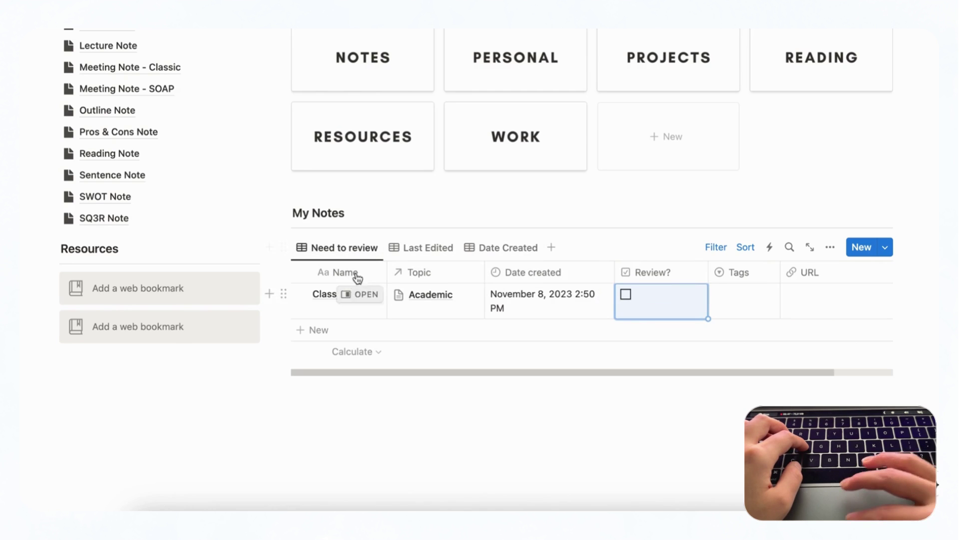
scroll(411, 300, "up", 4)
scroll(567, 279, "up", 1)
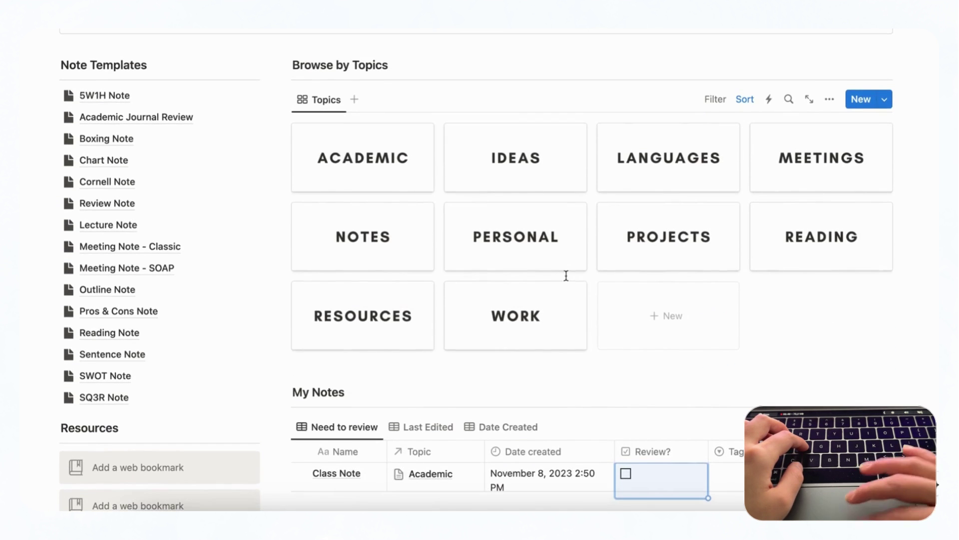
left_click(406, 174)
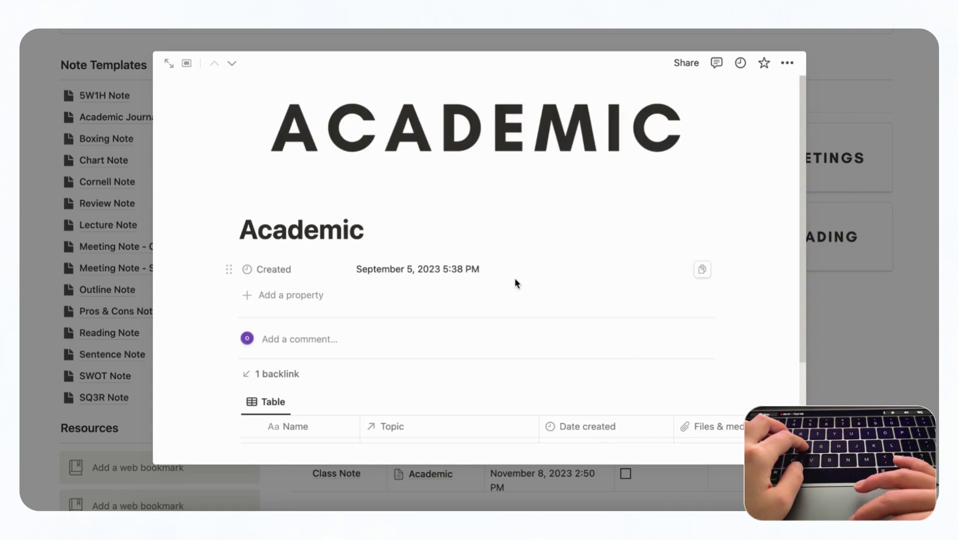
scroll(515, 280, "down", 5)
scroll(482, 314, "right", 10)
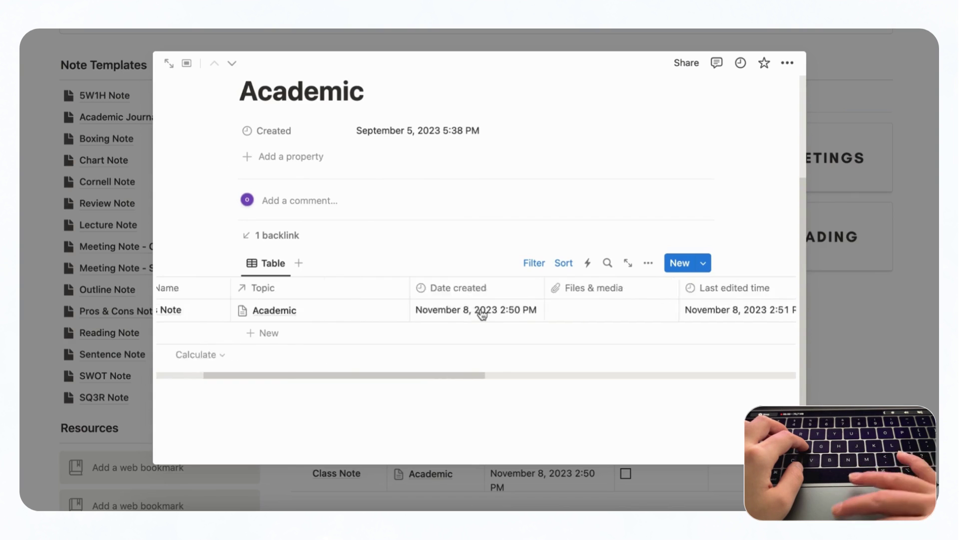
scroll(482, 314, "left", 10)
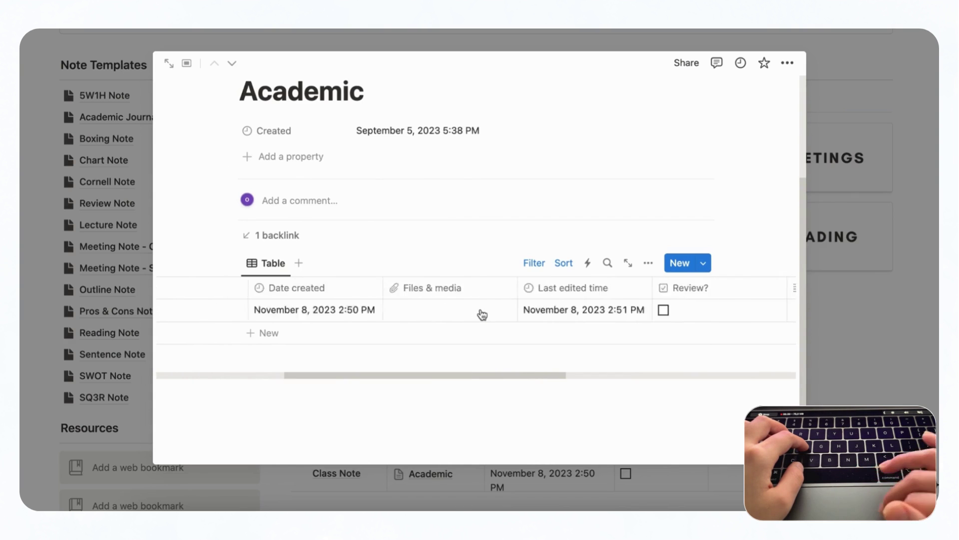
scroll(778, 302, "up", 3)
scroll(778, 302, "down", 3)
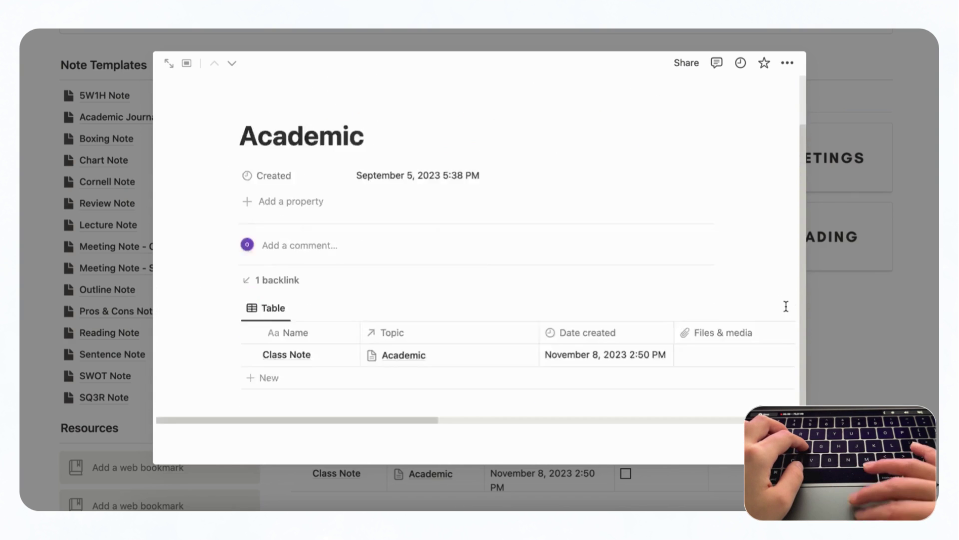
left_click(927, 223)
scroll(819, 225, "down", 5)
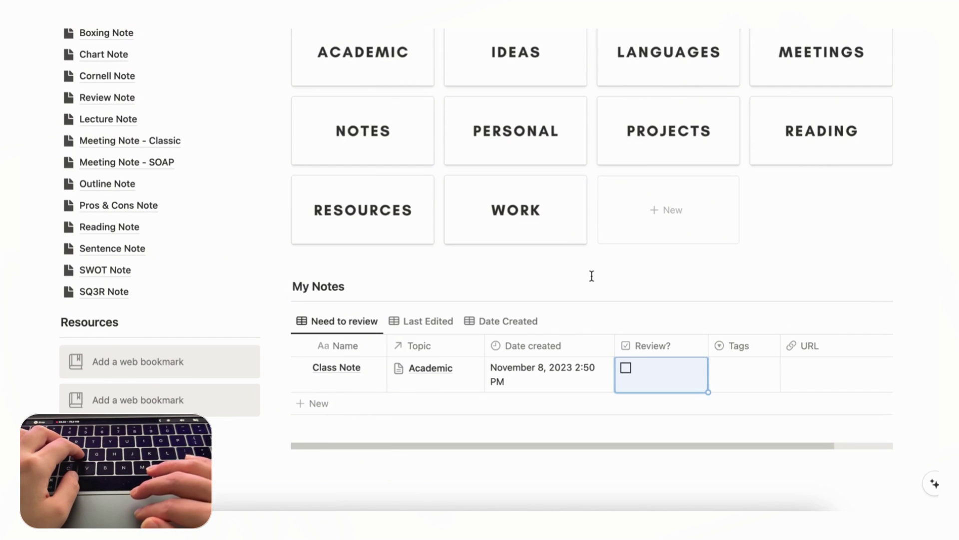
scroll(591, 276, "up", 4)
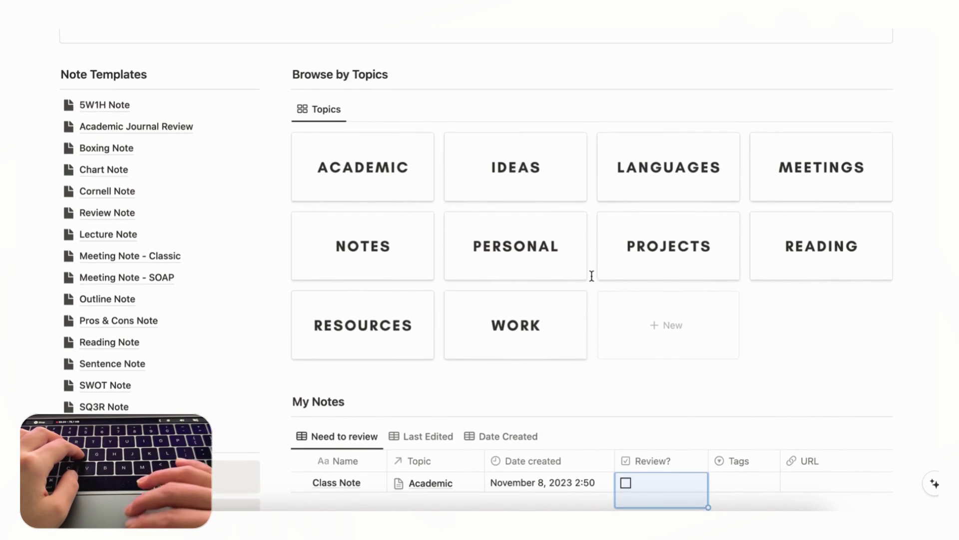
scroll(591, 276, "down", 5)
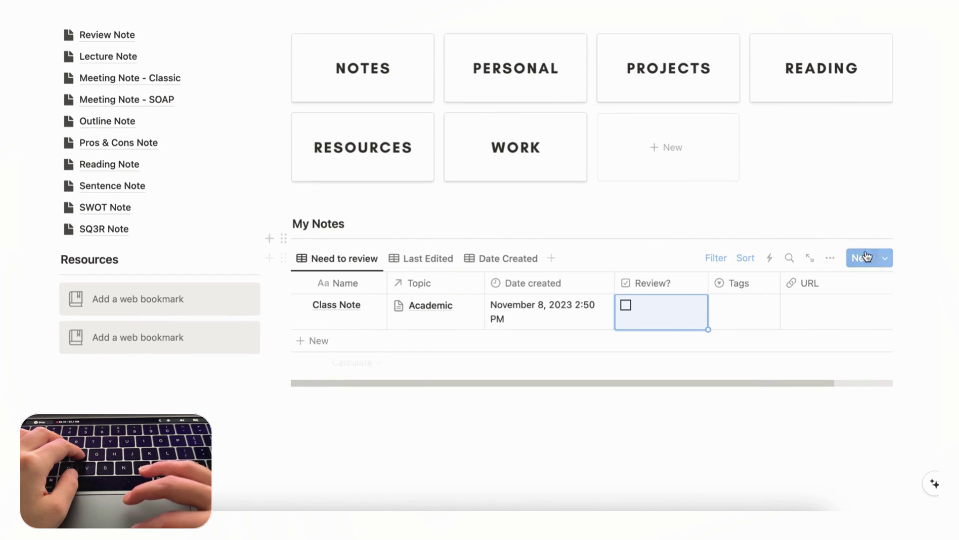
left_click(887, 257)
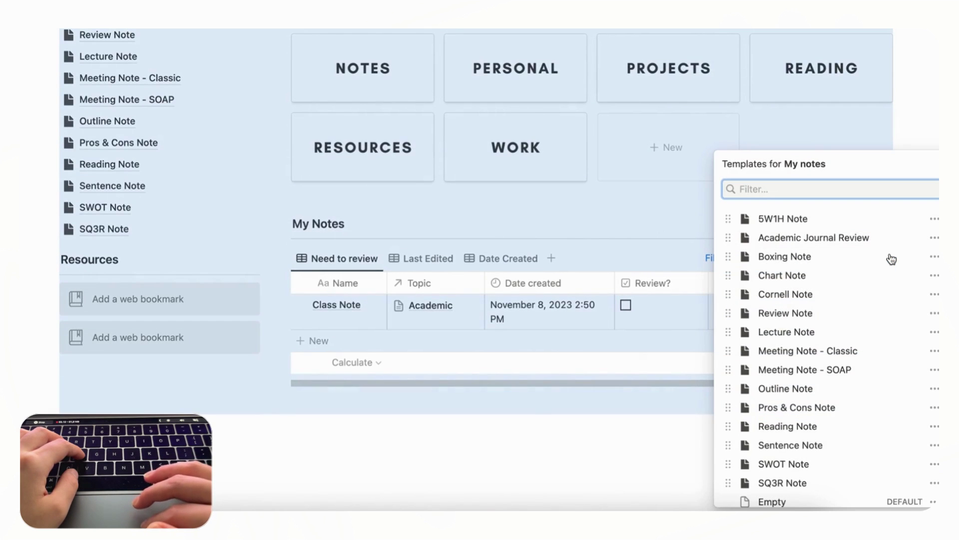
scroll(889, 257, "down", 2)
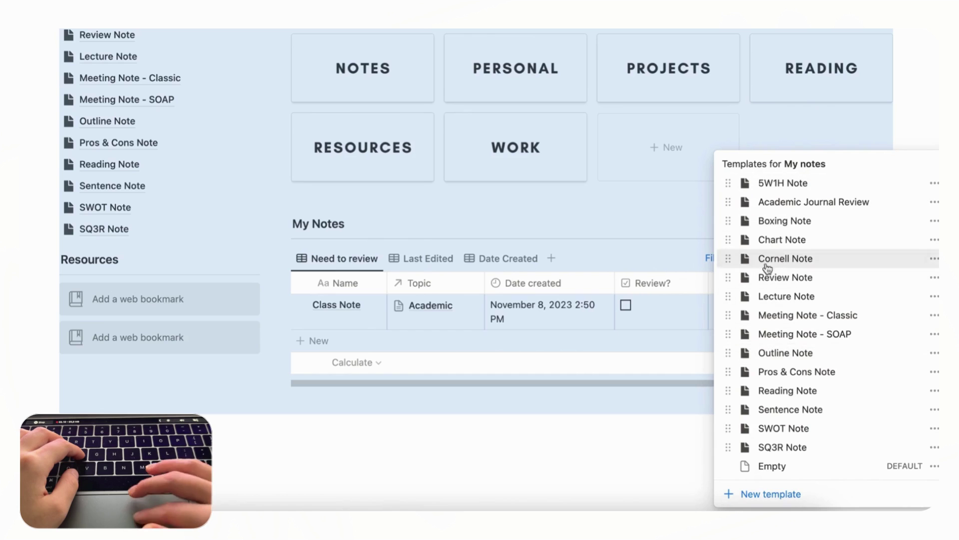
scroll(794, 333, "up", 1)
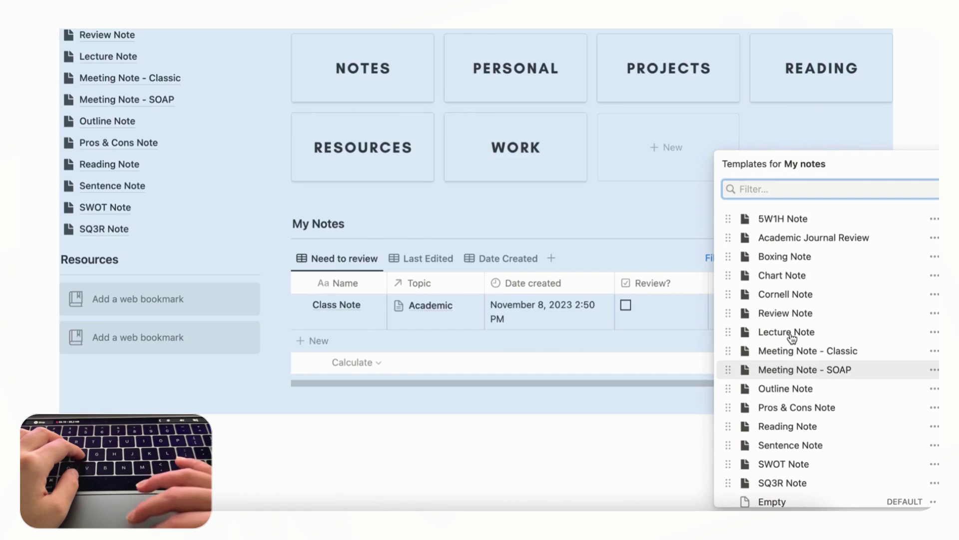
left_click(919, 124)
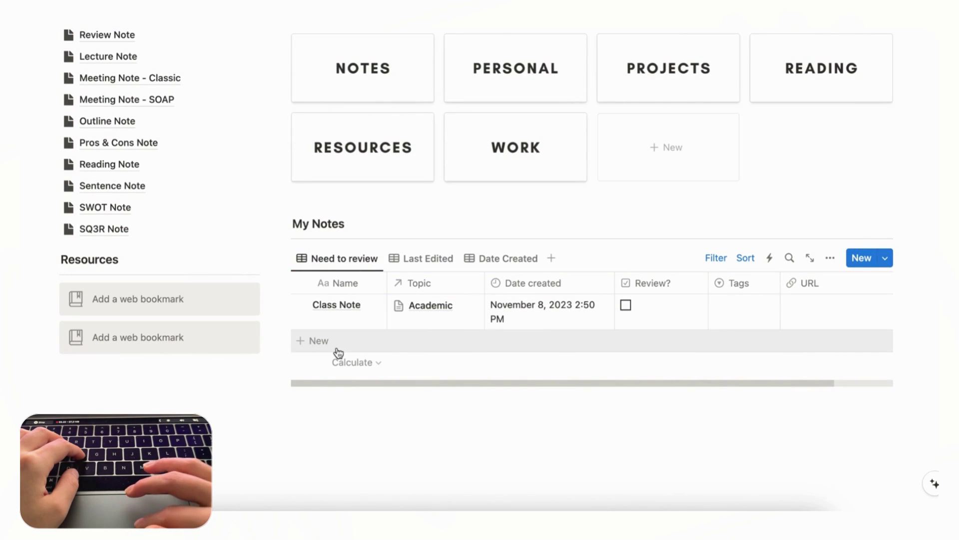
- Create a new My Notes row and apply the Cornell Note template to it
left_click(339, 353)
key("Escape")
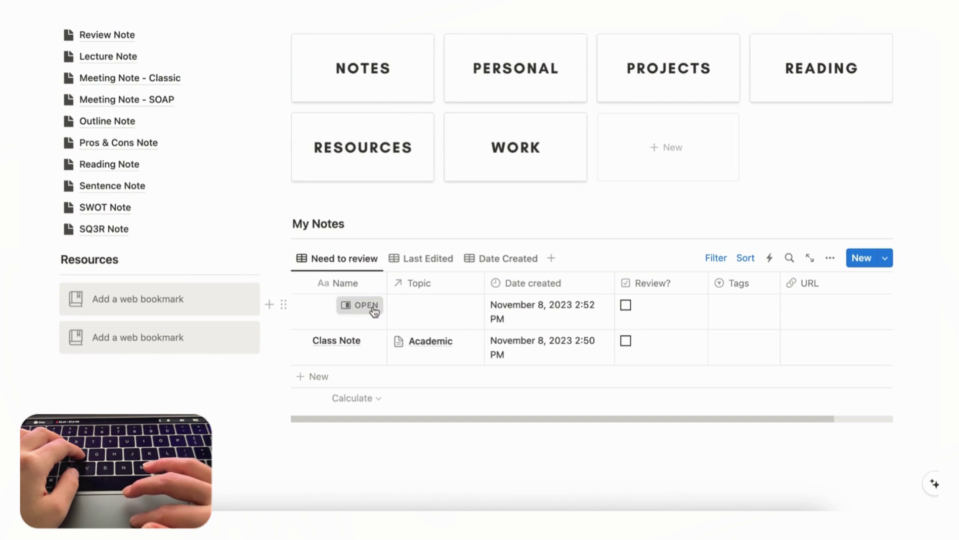
left_click(373, 311)
scroll(664, 283, "down", 5)
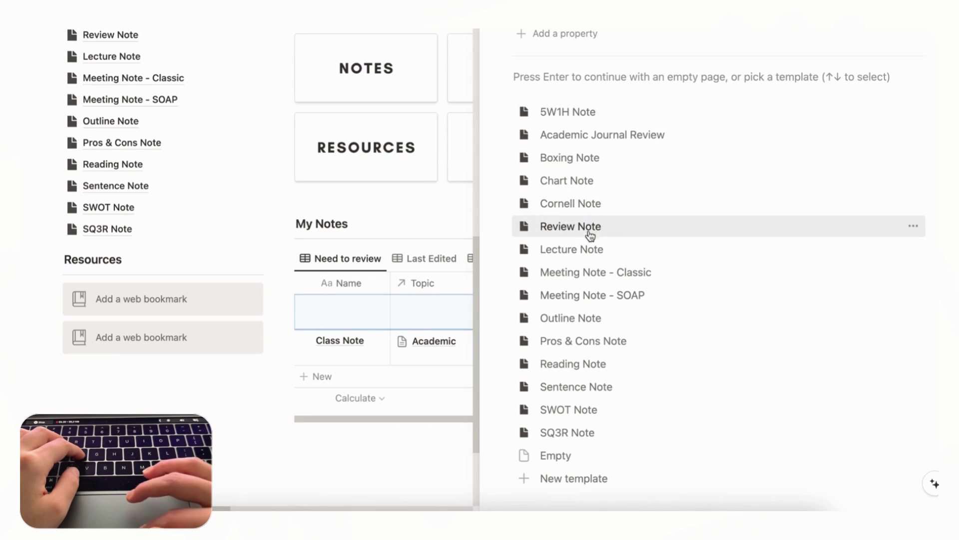
left_click(562, 203)
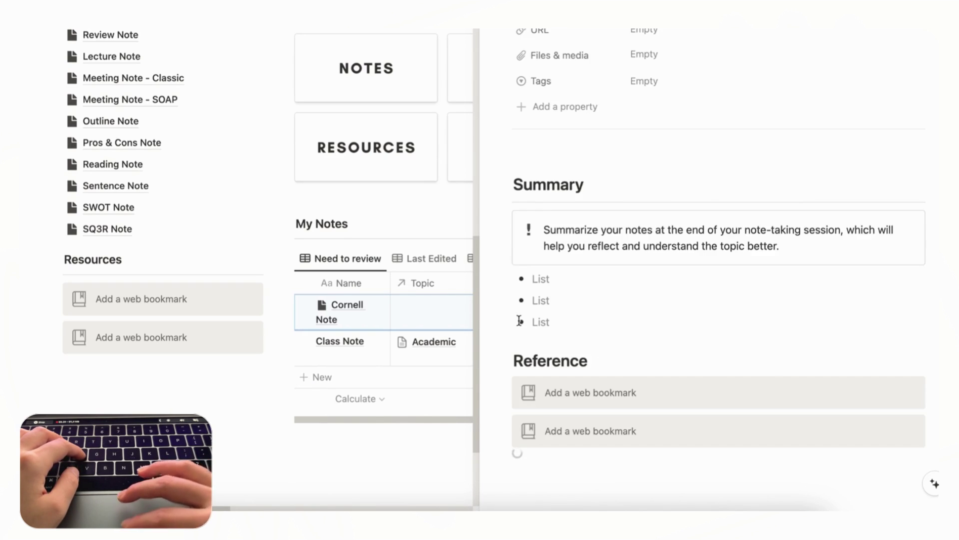
scroll(699, 309, "up", 3)
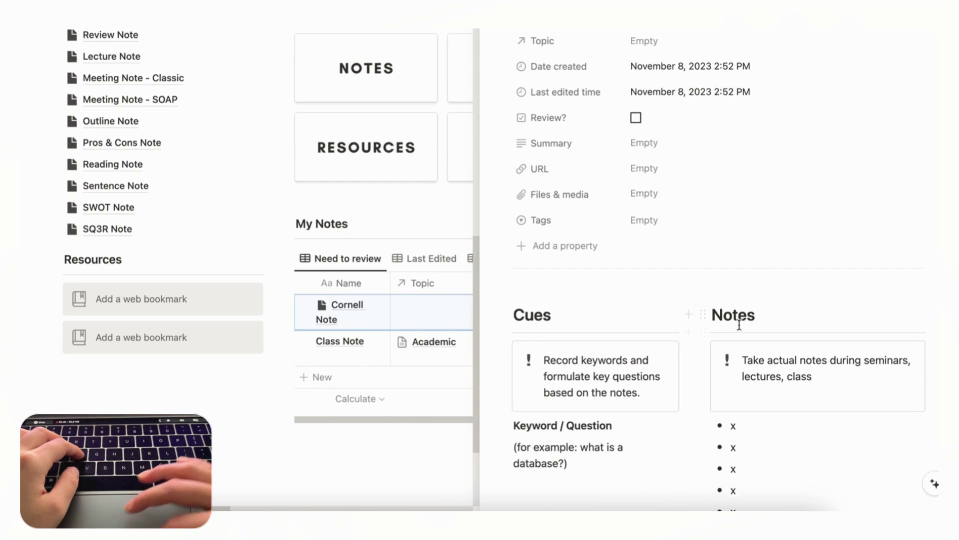
scroll(698, 325, "down", 4)
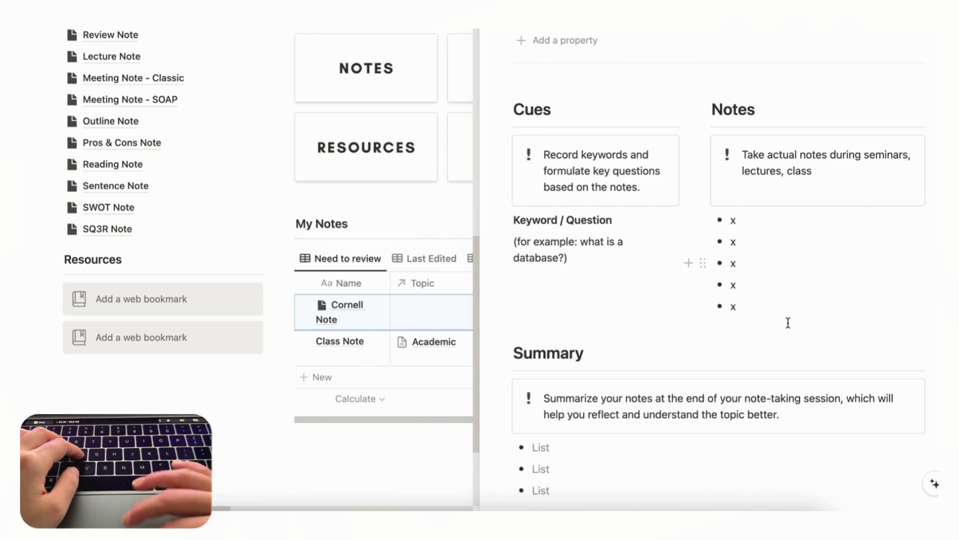
scroll(788, 322, "down", 3)
scroll(788, 321, "up", 8)
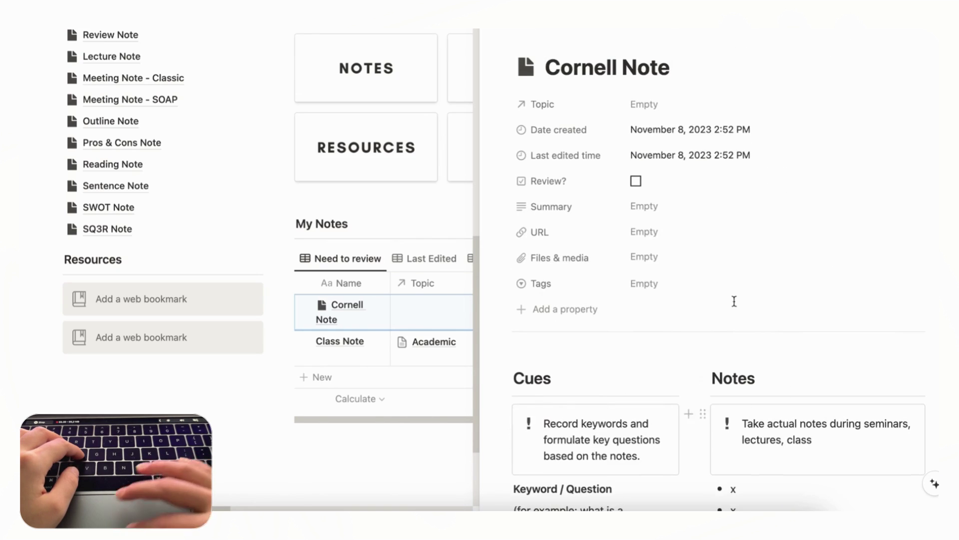
scroll(839, 360, "down", 8)
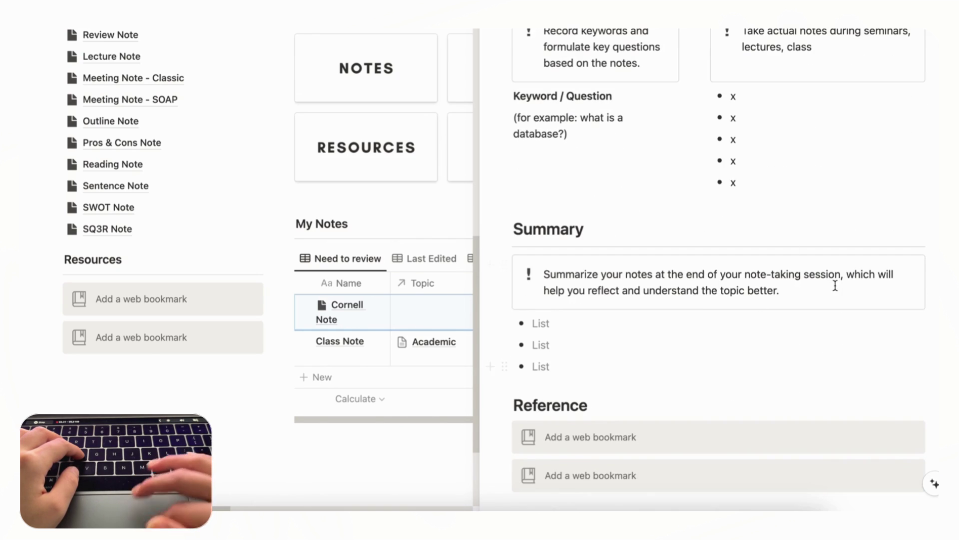
scroll(835, 285, "up", 2)
scroll(799, 201, "up", 6)
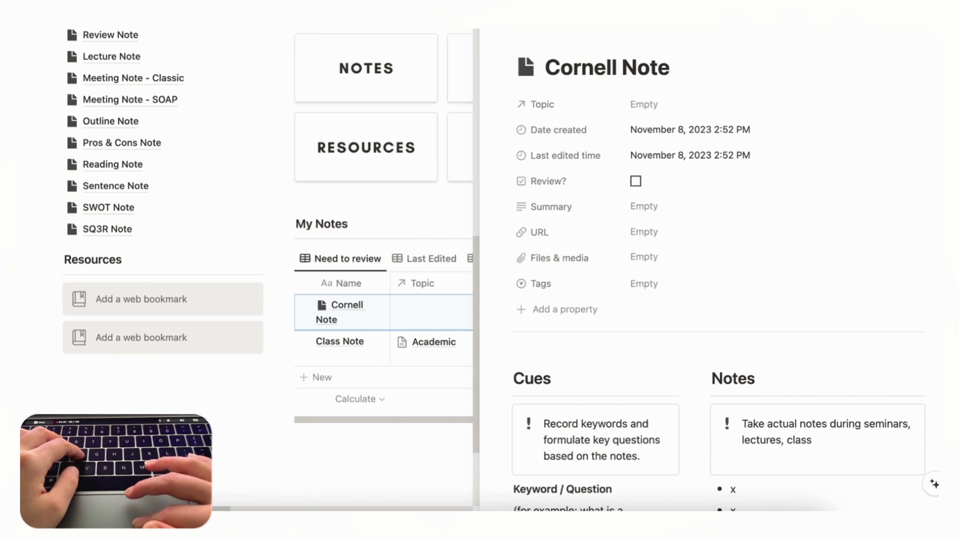
key("Escape")
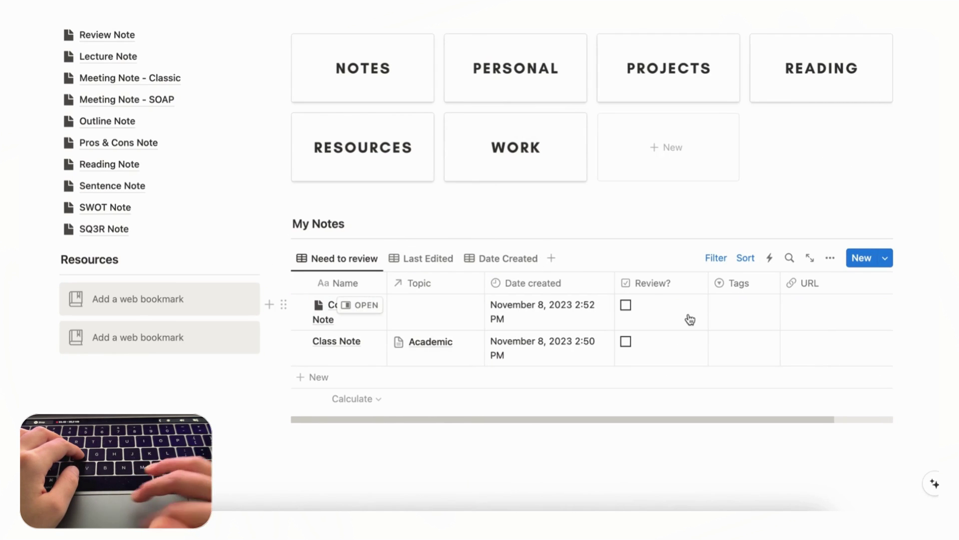
- Add an empty template from New's dropdown, then go Back to the notes page
left_click(889, 262)
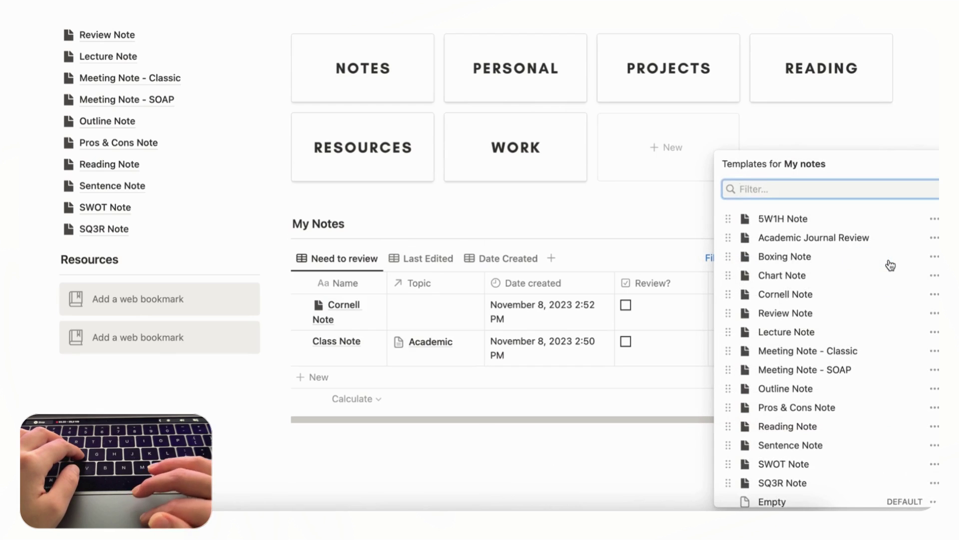
scroll(889, 263, "down", 2)
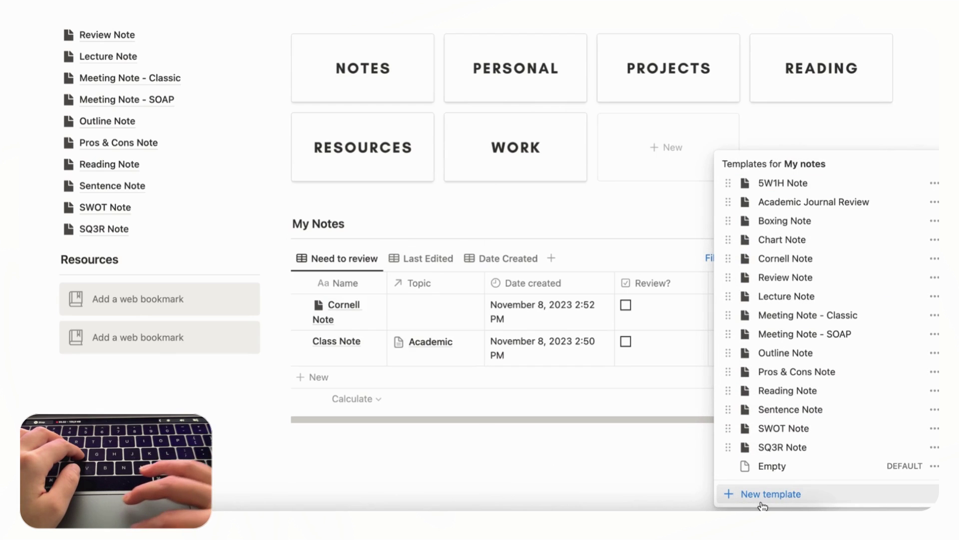
left_click(797, 500)
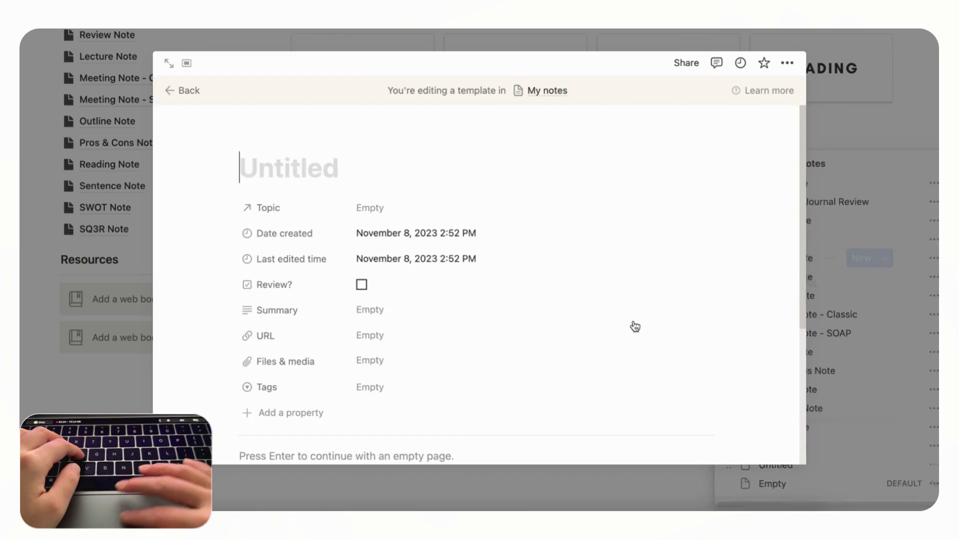
scroll(367, 404, "down", 5)
left_click(386, 309)
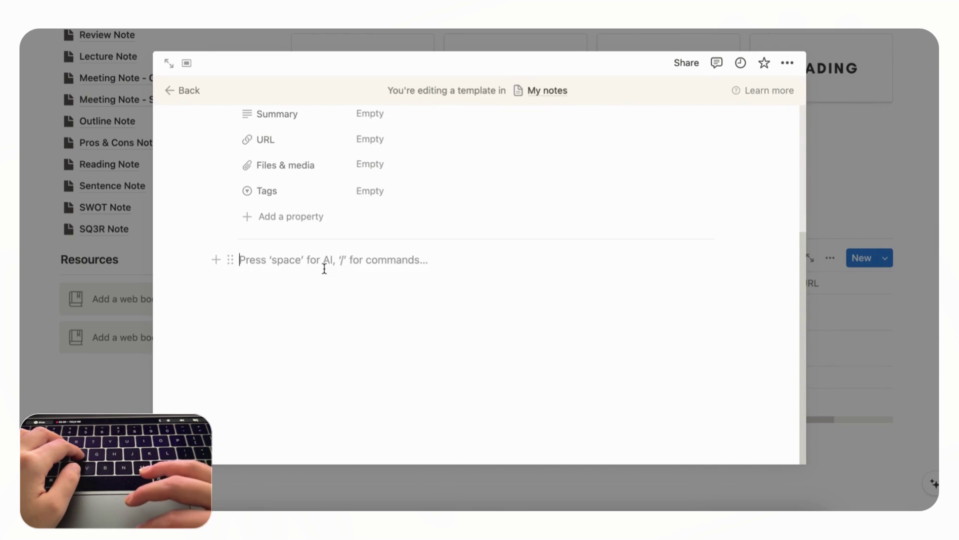
scroll(330, 295, "up", 5)
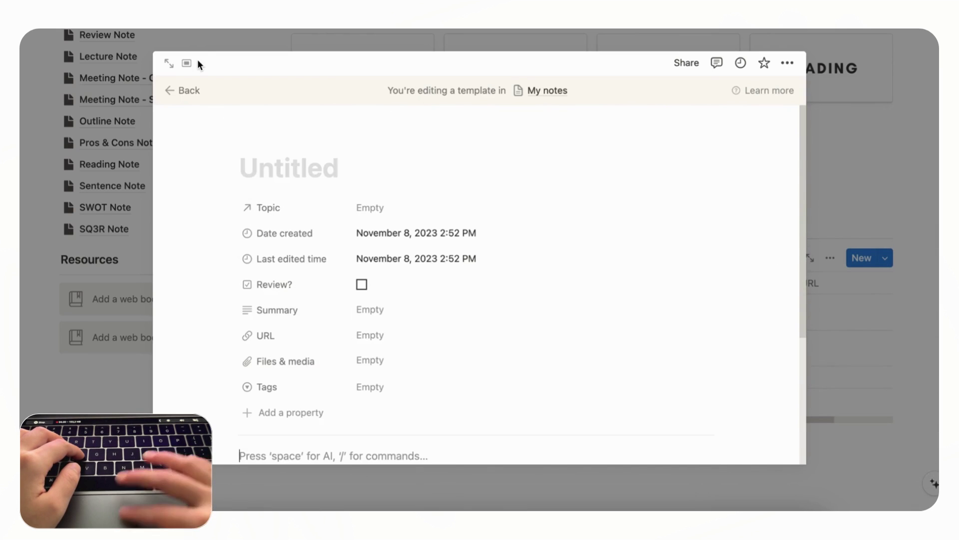
left_click(185, 92)
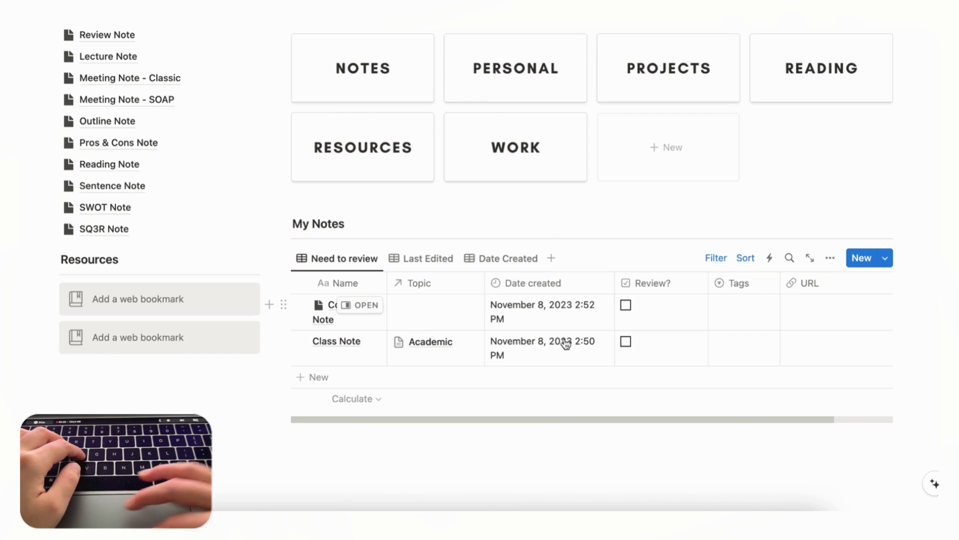
- Open the Meeting Note - Classic template's options and view its Repeat choices
left_click(884, 257)
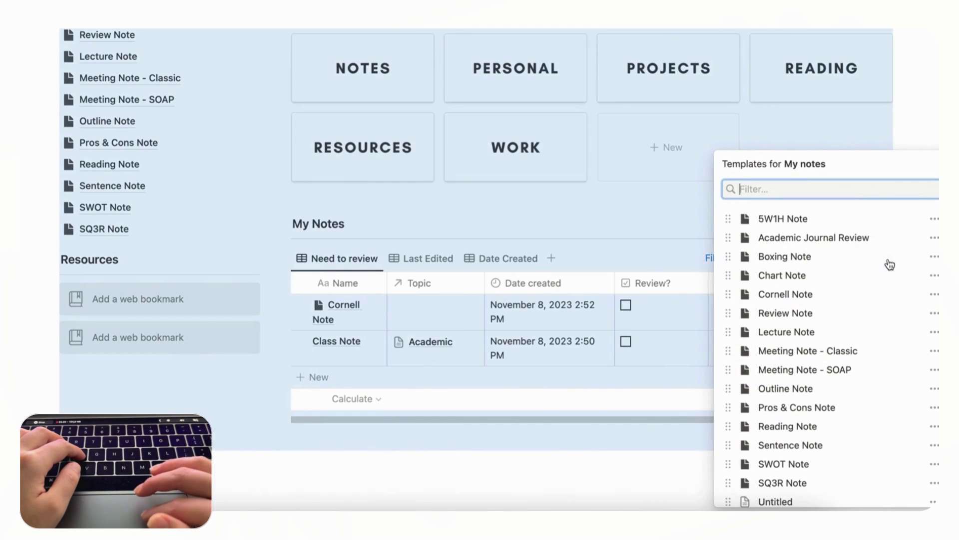
scroll(872, 381, "down", 1)
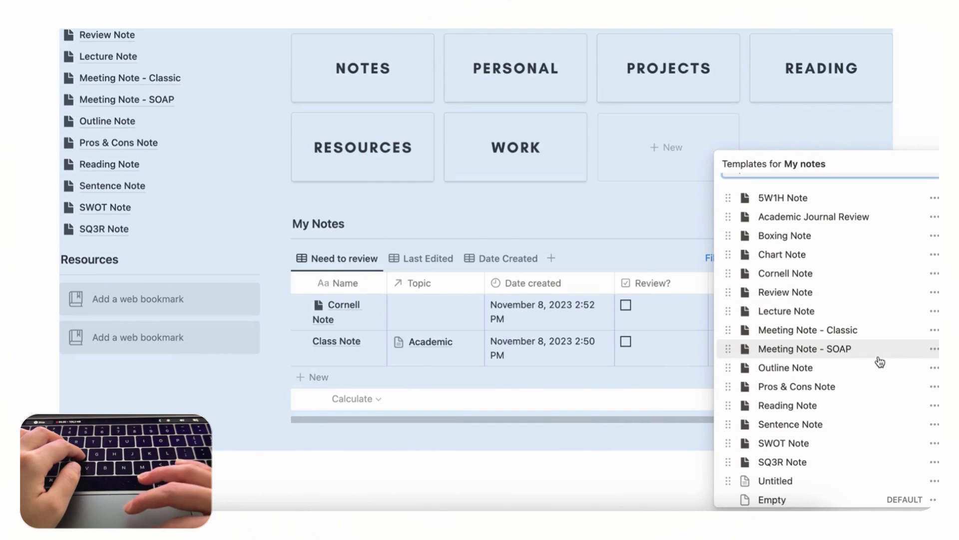
left_click(934, 330)
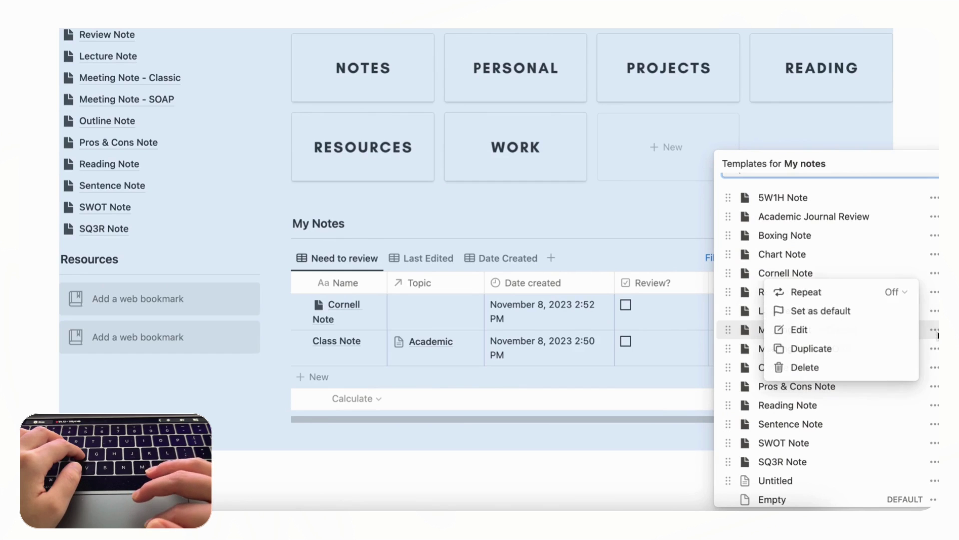
left_click(903, 292)
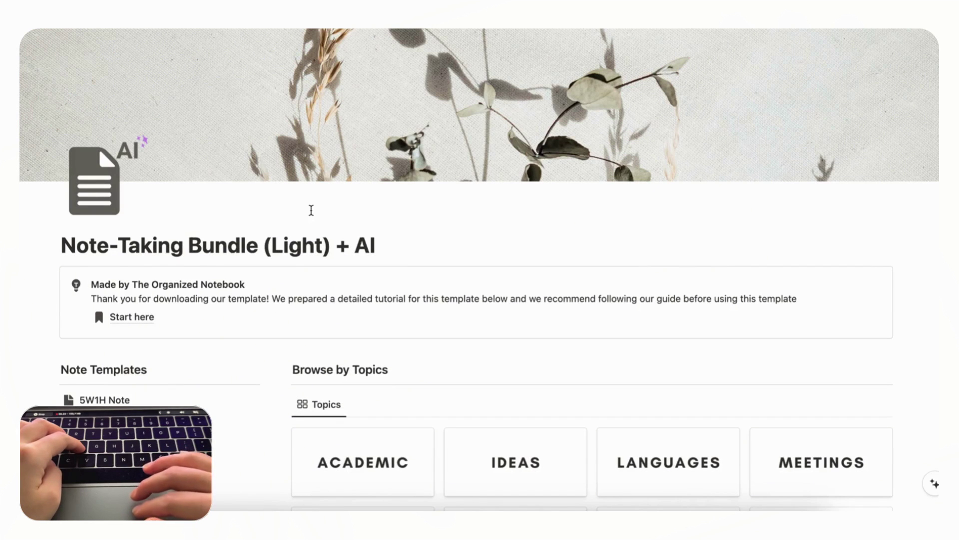
- Scroll down to My Notes and across to the Short Summary, Action Plan and 5 Review Qs columns
scroll(311, 210, "down", 1)
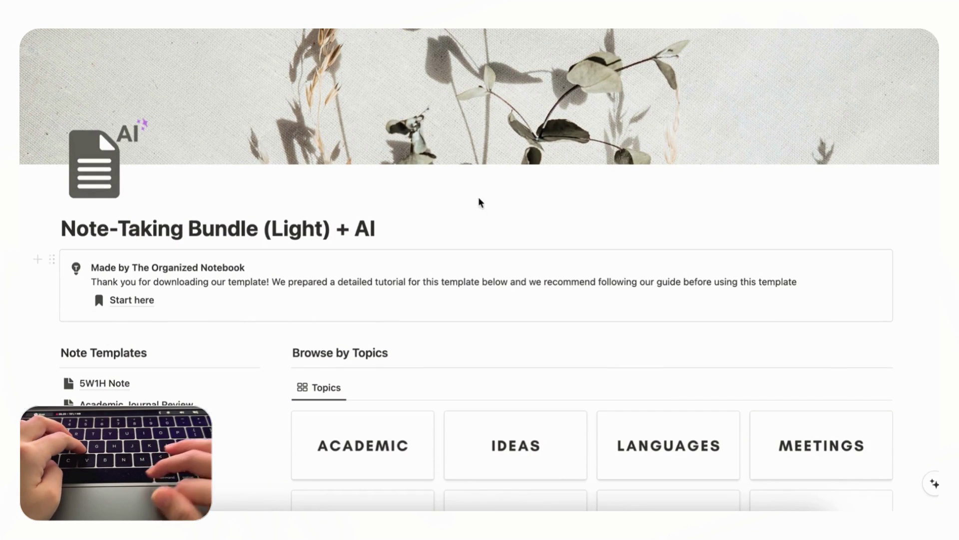
scroll(438, 260, "down", 2)
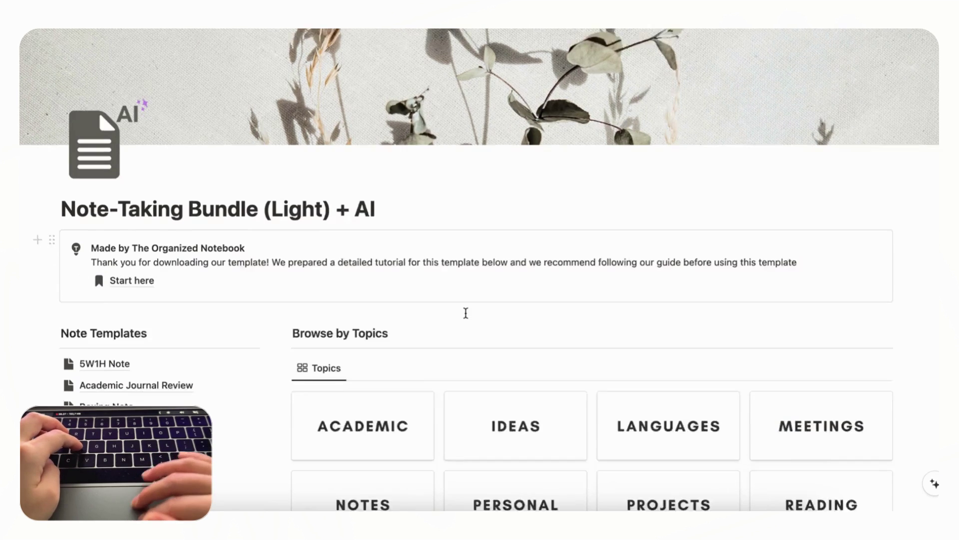
scroll(413, 232, "down", 2)
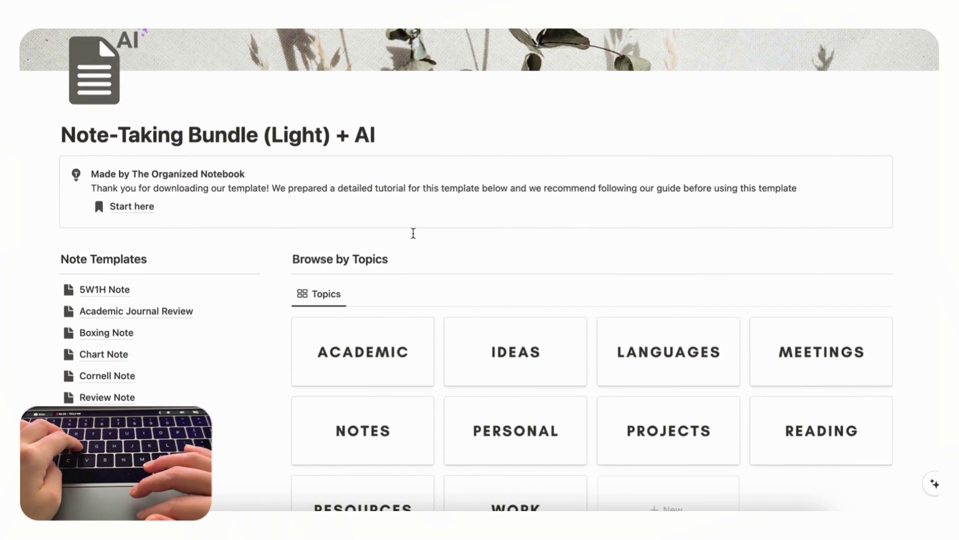
scroll(358, 160, "down", 15)
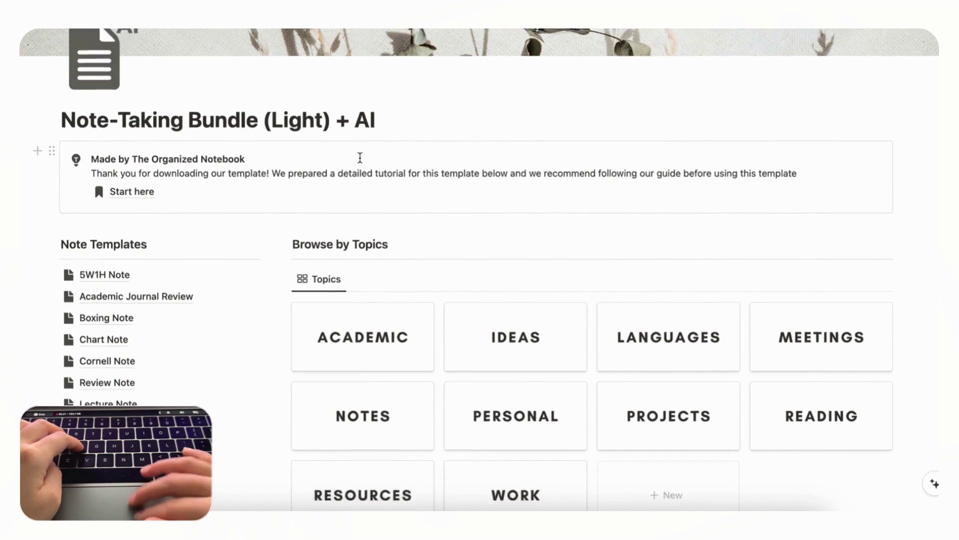
scroll(441, 320, "right", 5)
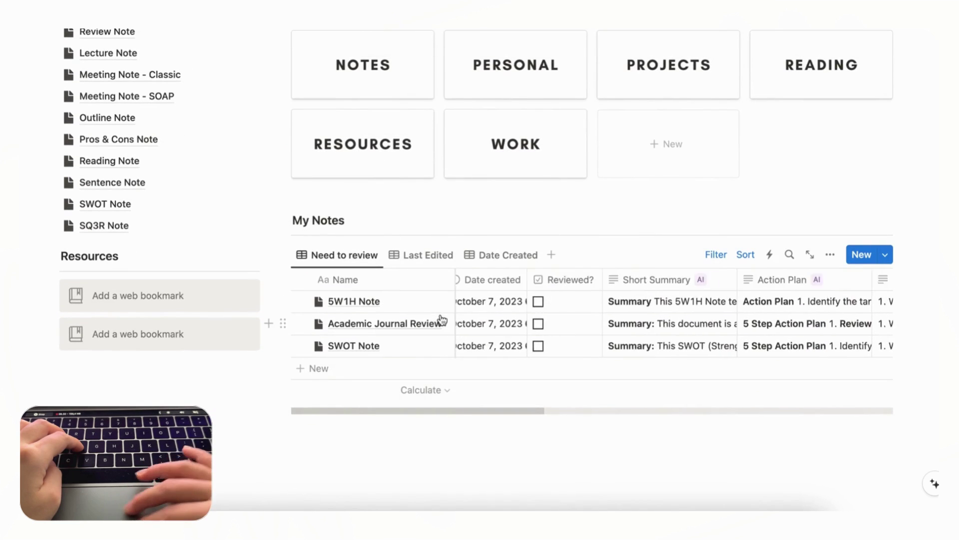
scroll(500, 324, "left", 5)
scroll(525, 322, "up", 15)
scroll(522, 320, "up", 4)
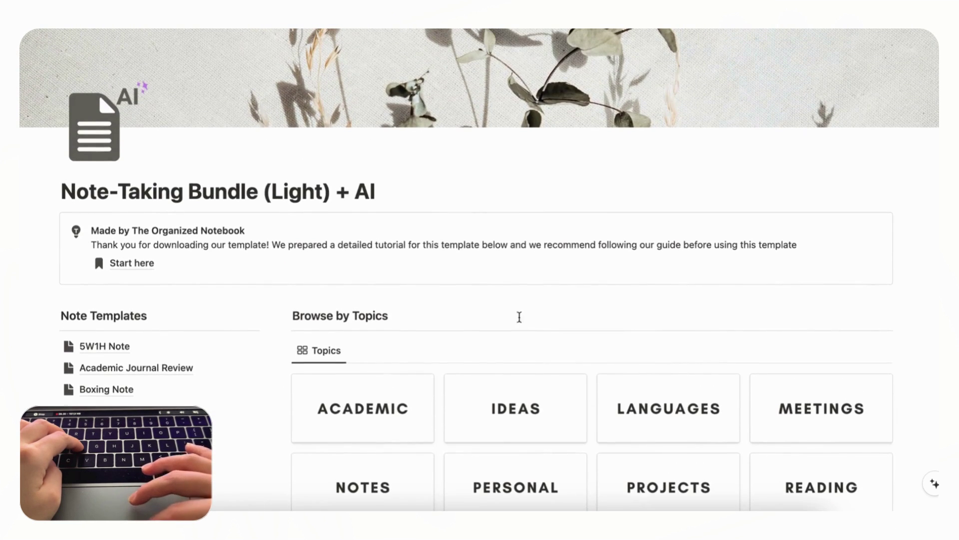
scroll(408, 191, "down", 20)
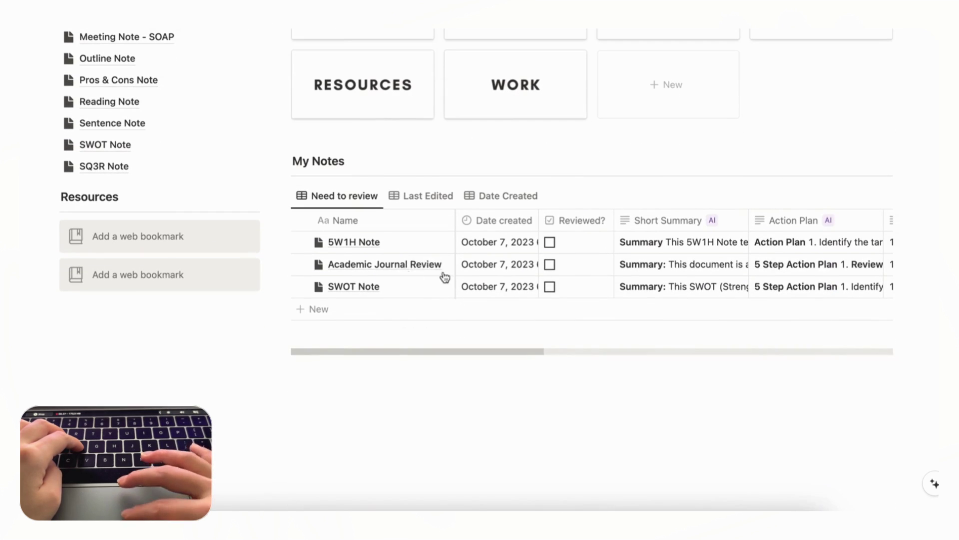
scroll(680, 257, "right", 5)
scroll(680, 257, "down", 1)
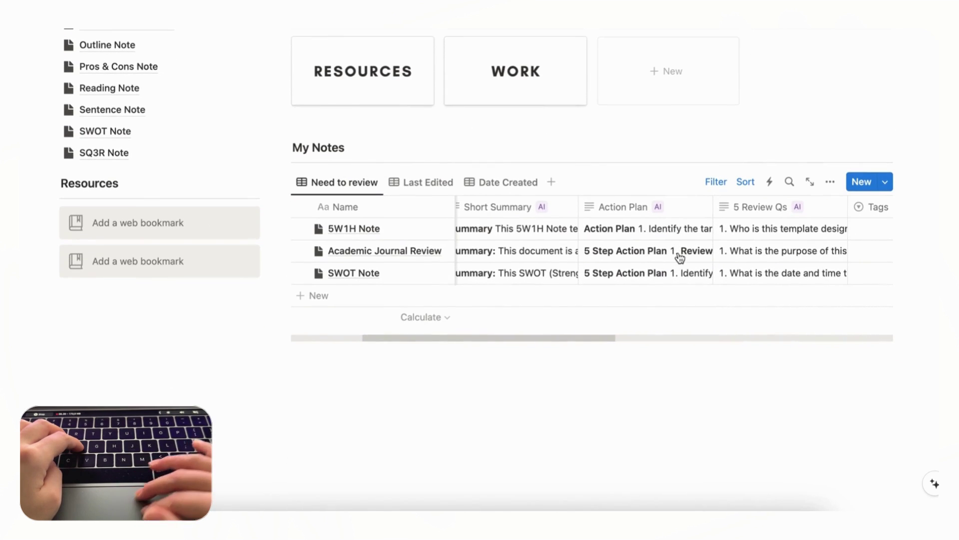
scroll(669, 254, "left", 6)
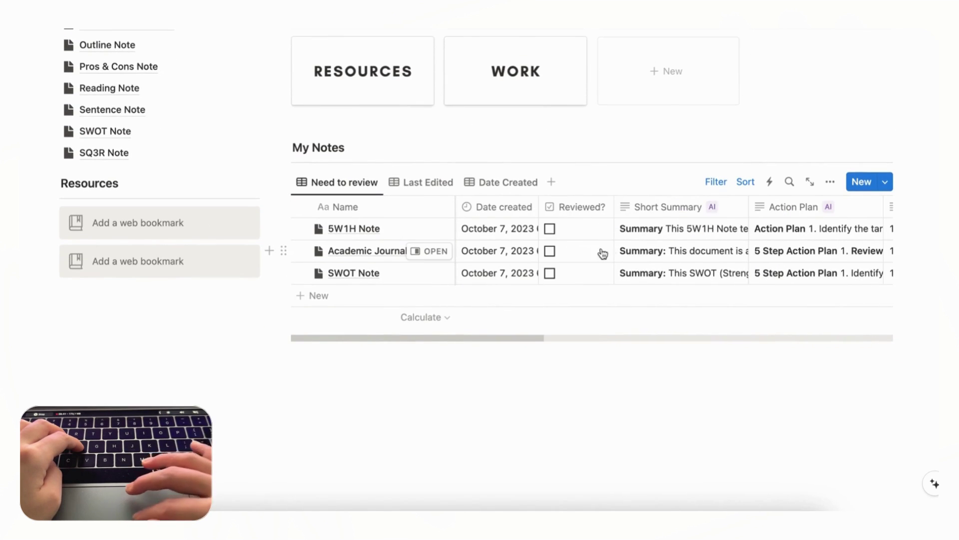
scroll(607, 251, "right", 2)
scroll(615, 253, "right", 2)
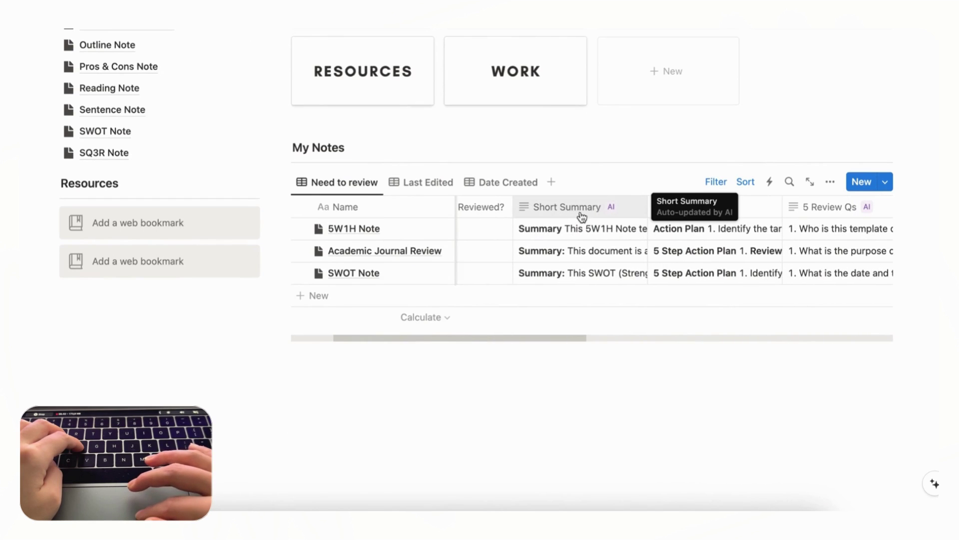
scroll(599, 238, "right", 5)
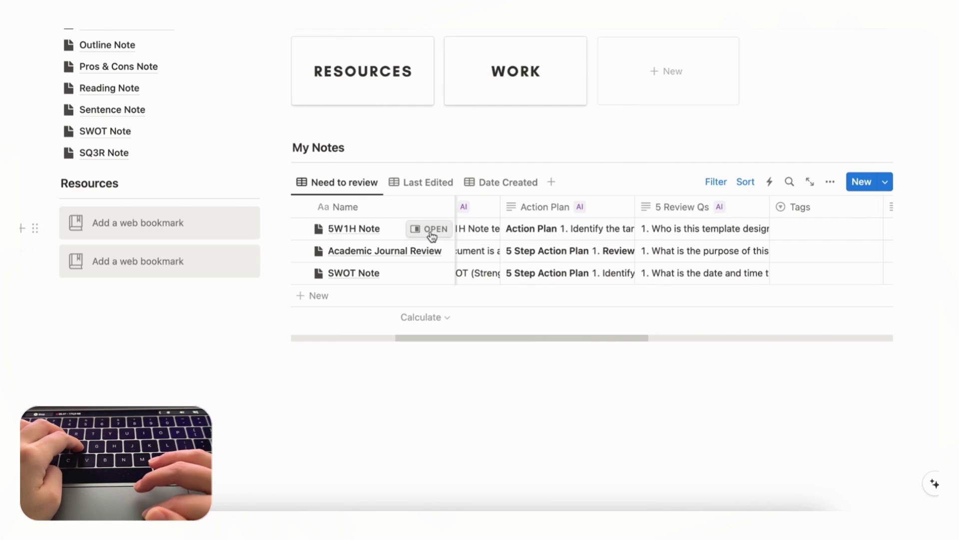
left_click(433, 230)
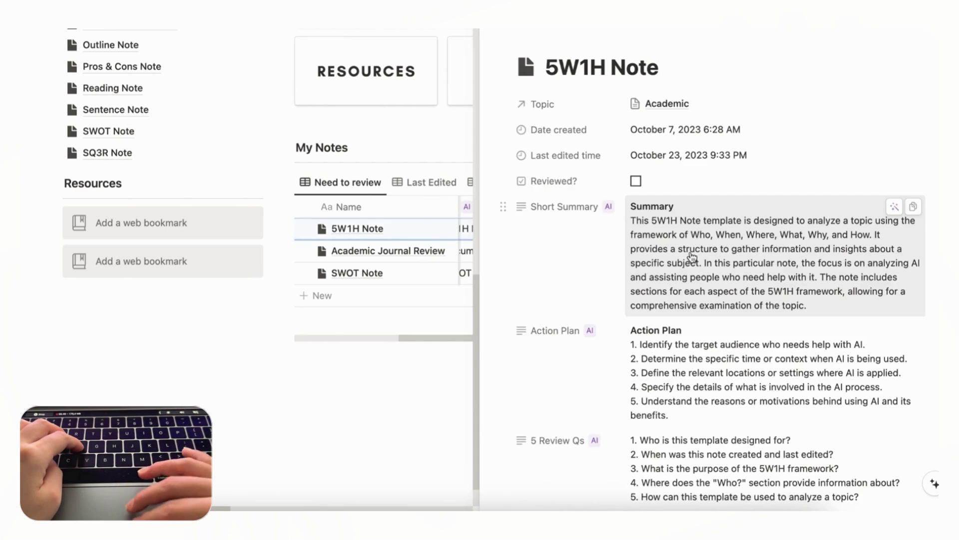
scroll(692, 257, "down", 2)
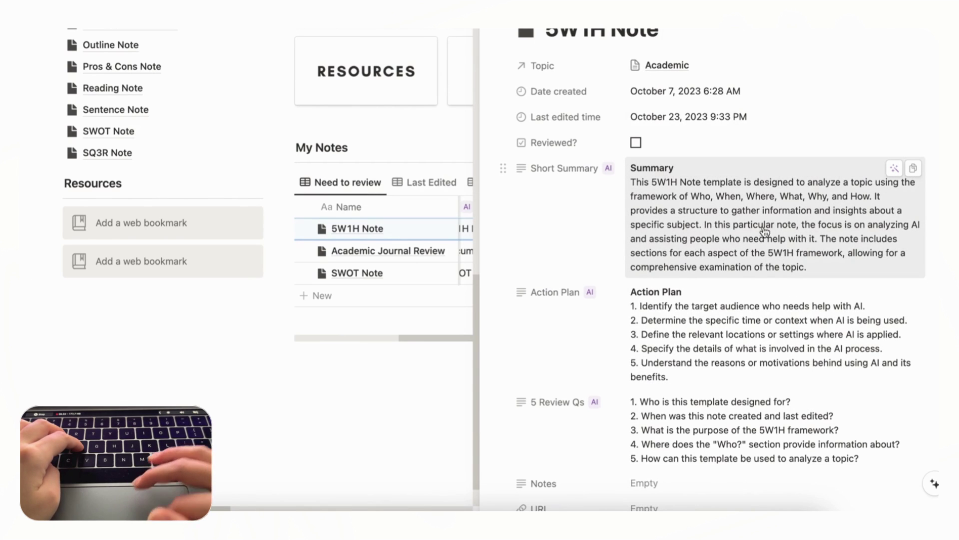
scroll(745, 275, "down", 3)
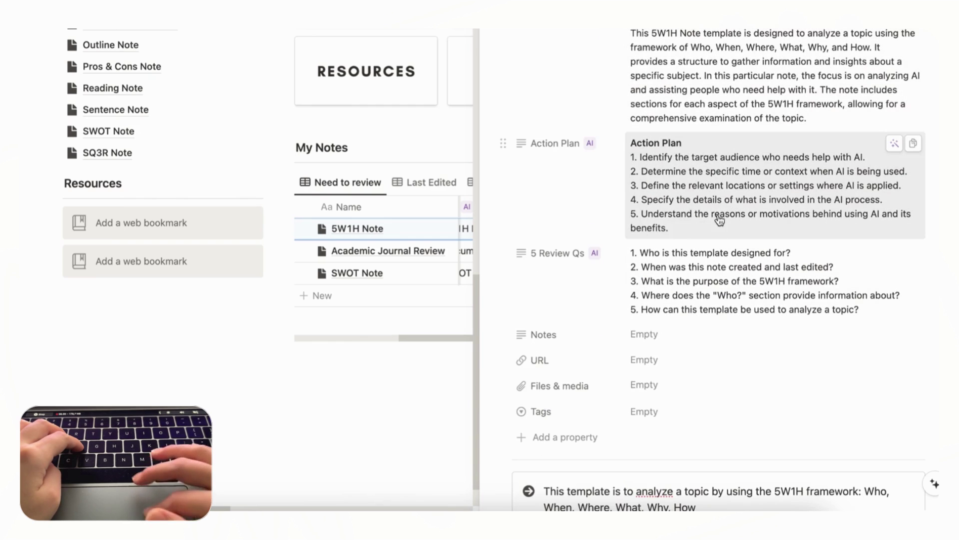
scroll(748, 273, "down", 15)
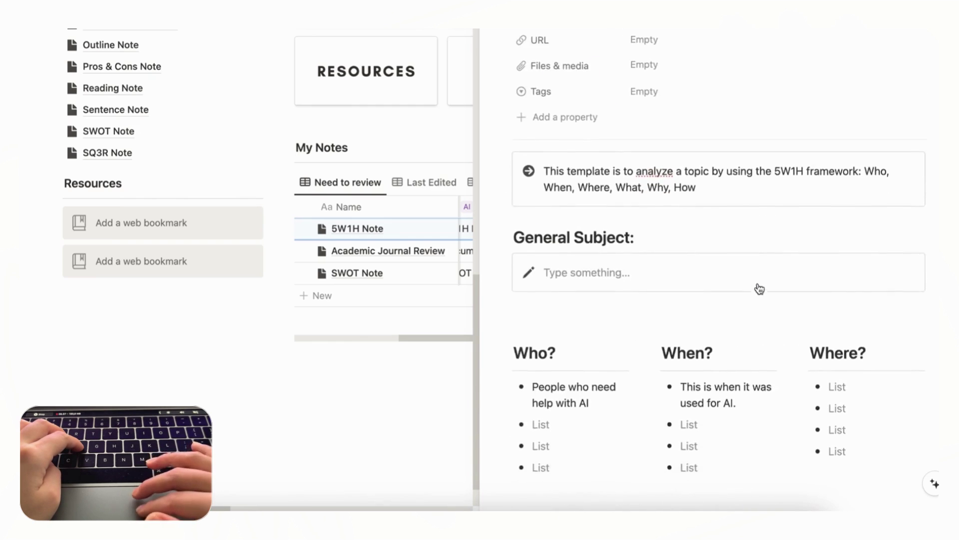
scroll(758, 283, "up", 12)
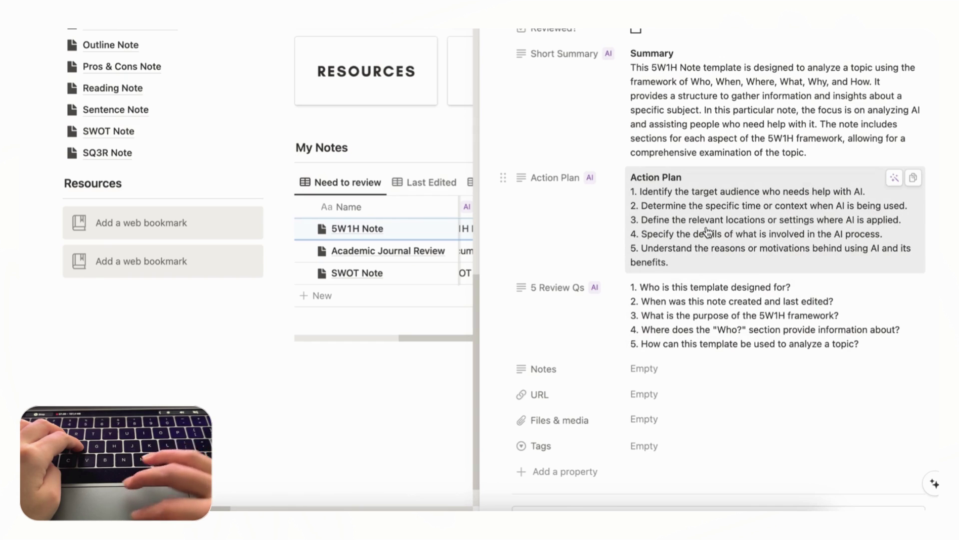
scroll(753, 260, "up", 1)
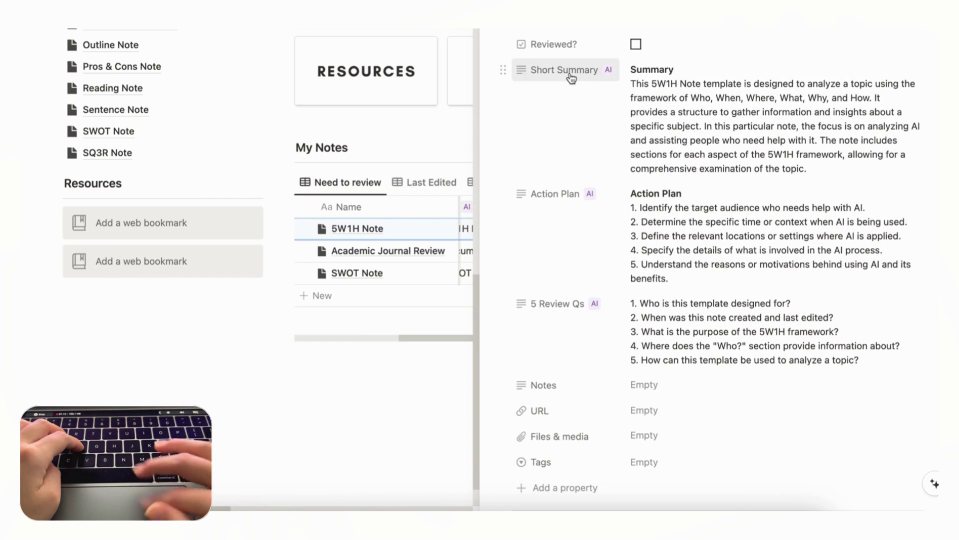
key("Escape")
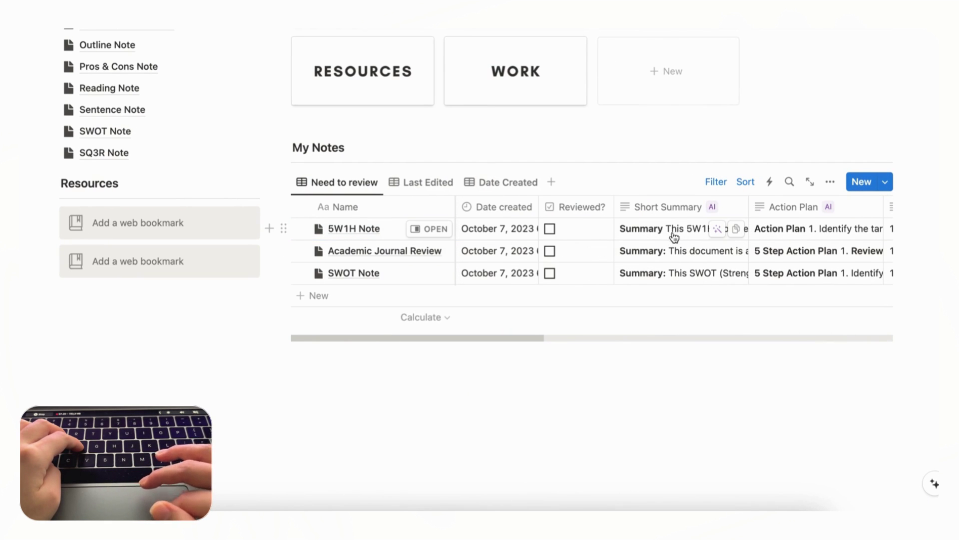
left_click(681, 235)
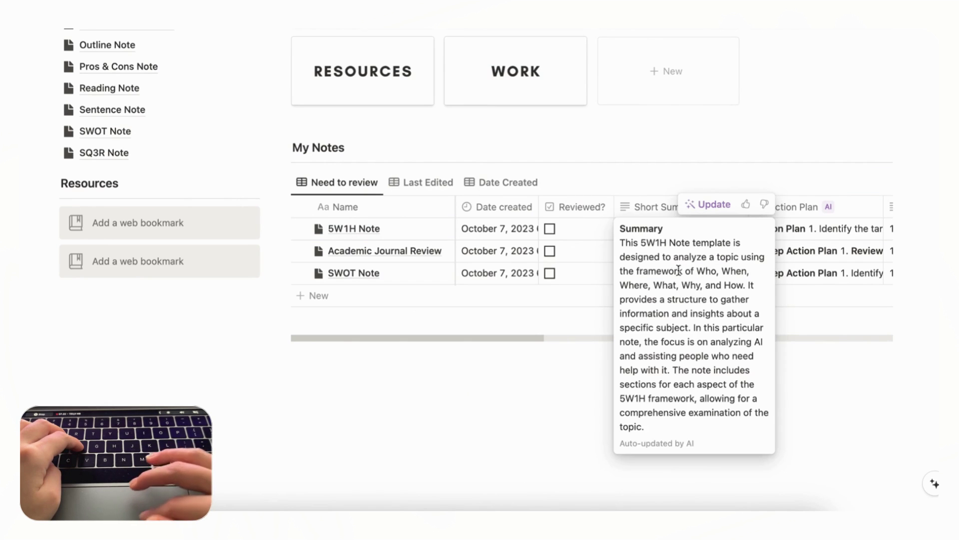
left_click(916, 221)
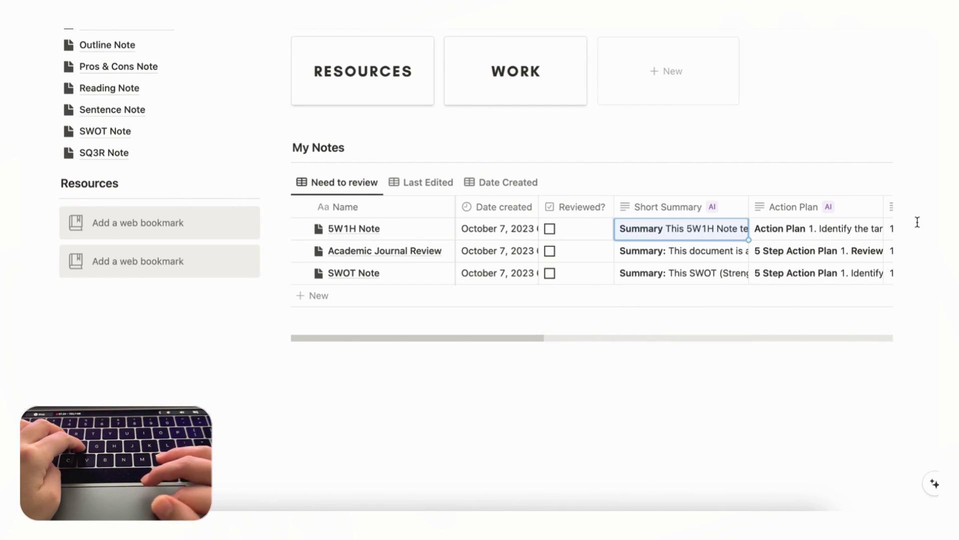
scroll(649, 285, "right", 3)
scroll(665, 276, "right", 5)
scroll(664, 277, "left", 4)
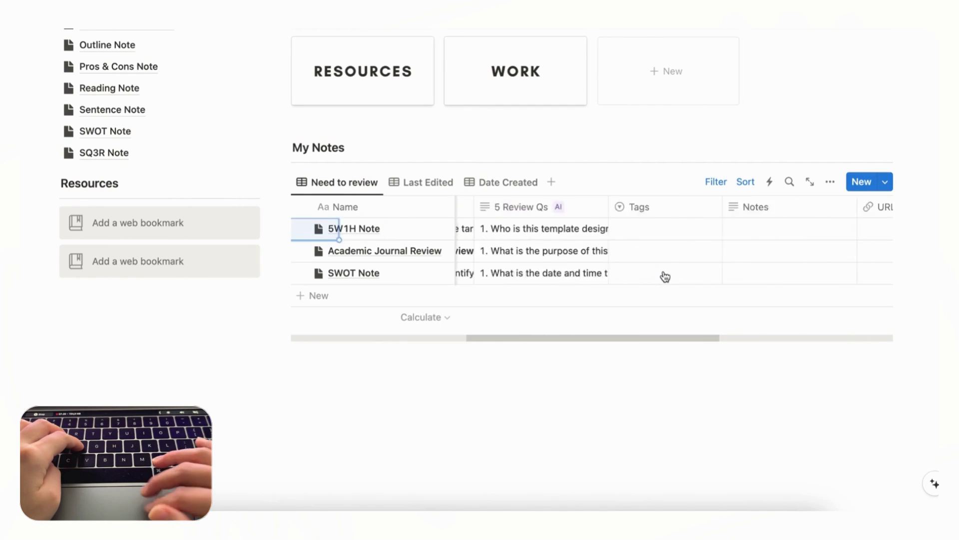
scroll(664, 277, "right", 8)
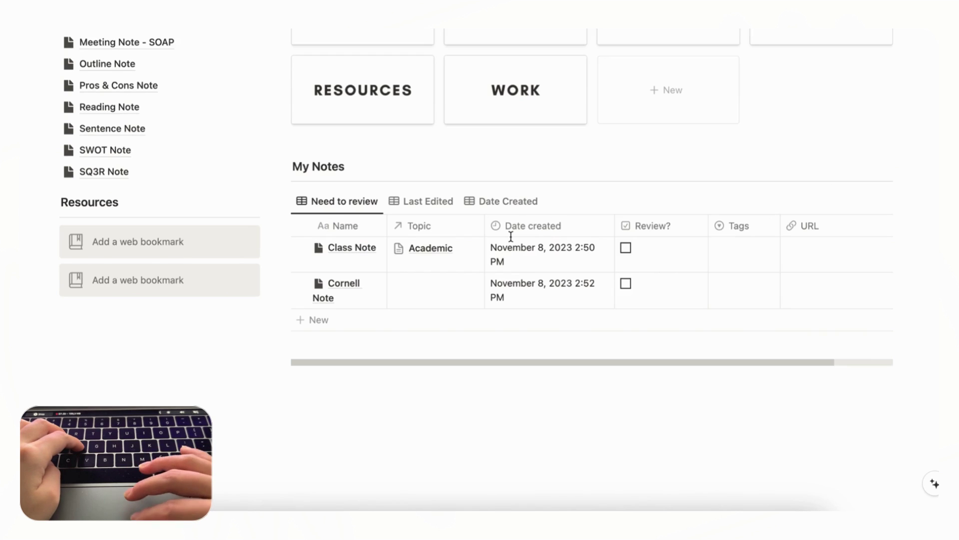
- Add an AI key info property prompted 'Key info about this topic' and generate it for Class Note
scroll(534, 227, "right", 3)
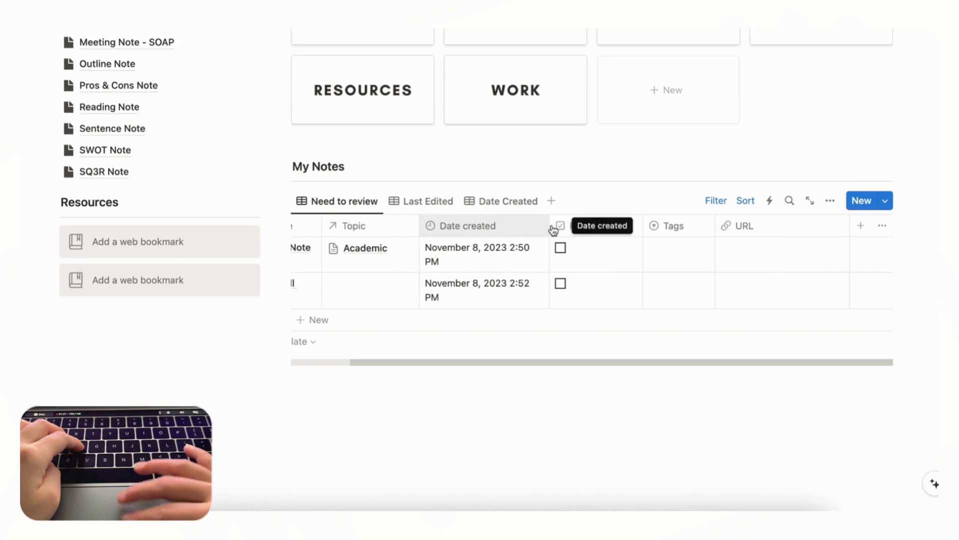
left_click(866, 231)
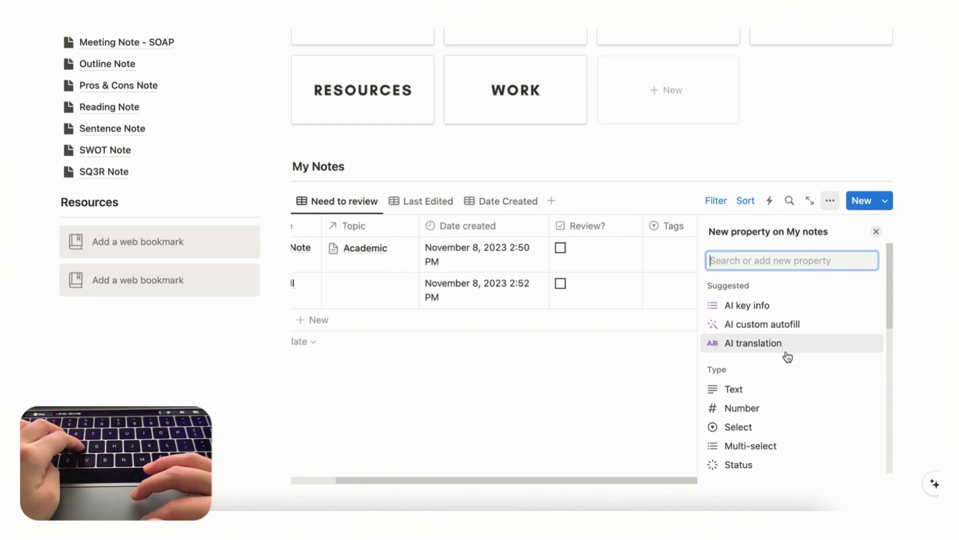
left_click(742, 306)
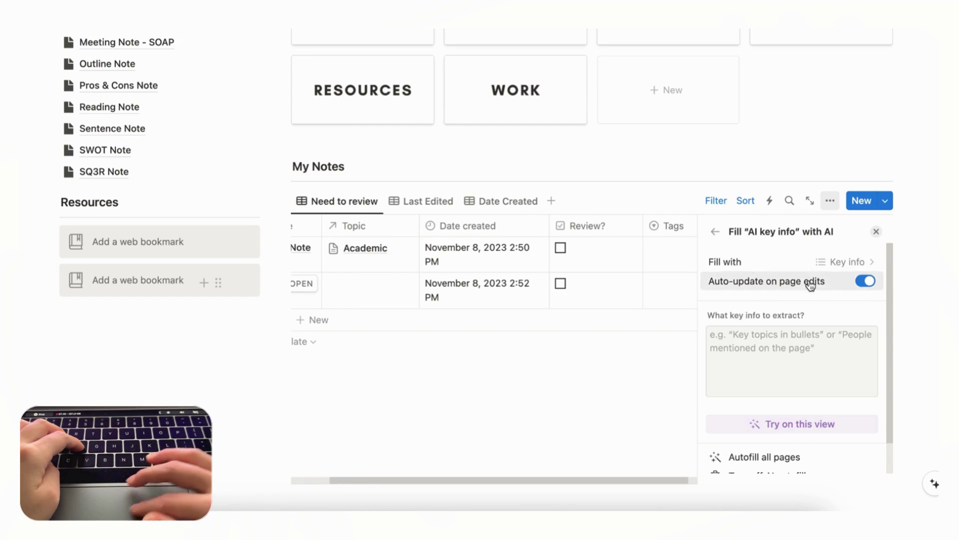
left_click(753, 338)
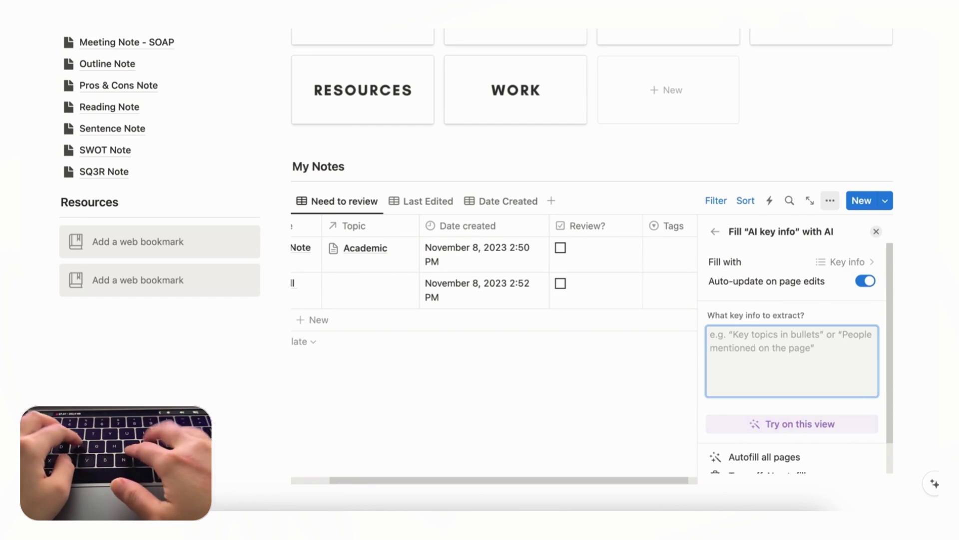
type("Key info abou")
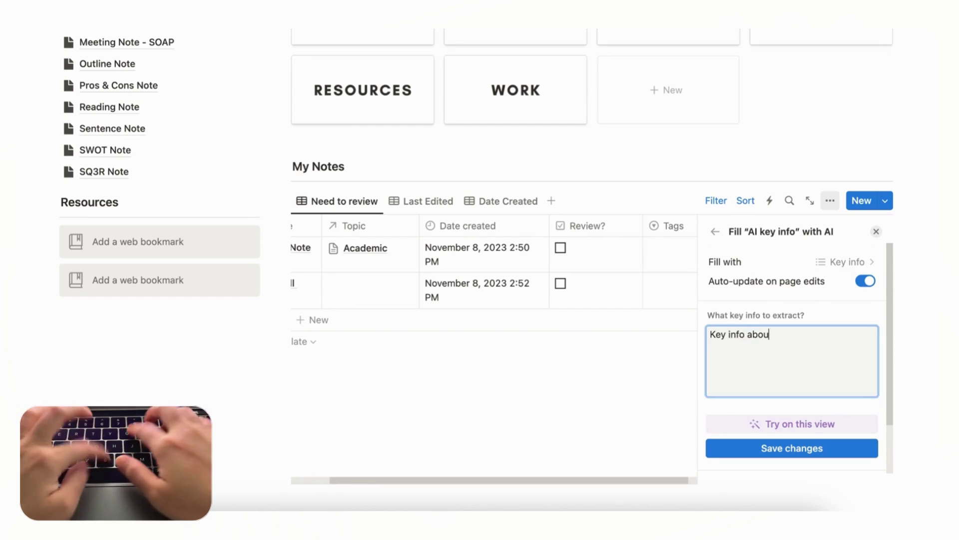
type("t this topi")
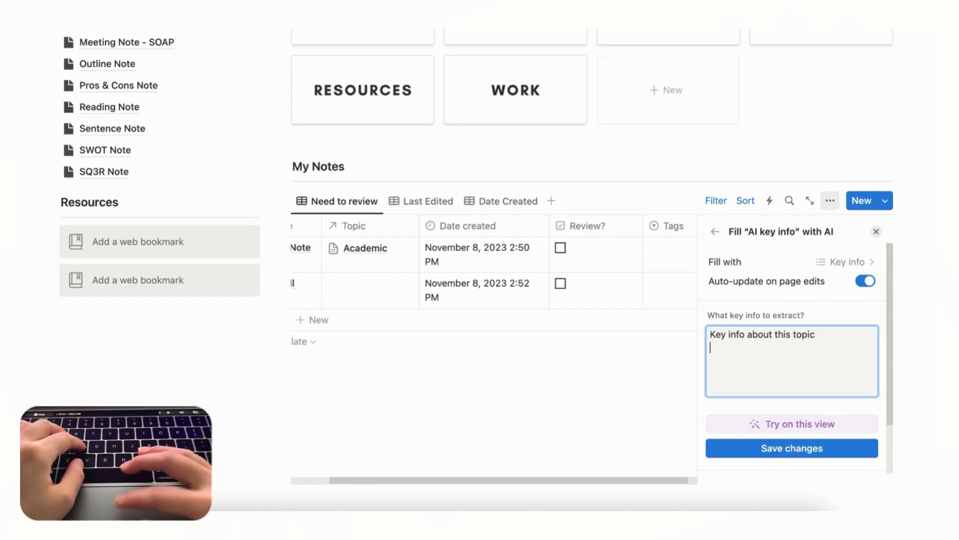
type("c")
left_click(795, 449)
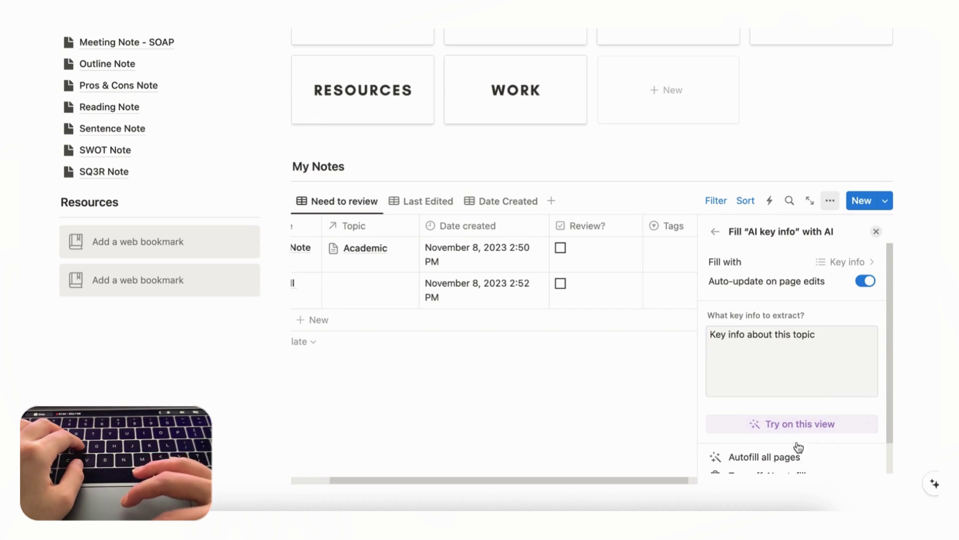
left_click(876, 231)
left_click(838, 248)
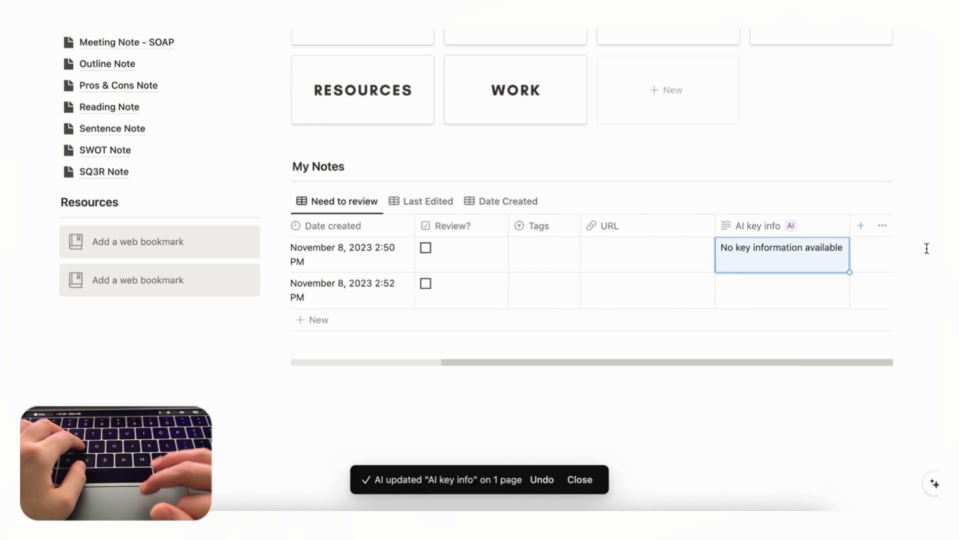
- Replace the placeholder x in Class Note's first two Notes bullets with 'What is Notion AI' and 'Notion AI is a useful tool'
scroll(681, 257, "left", 5)
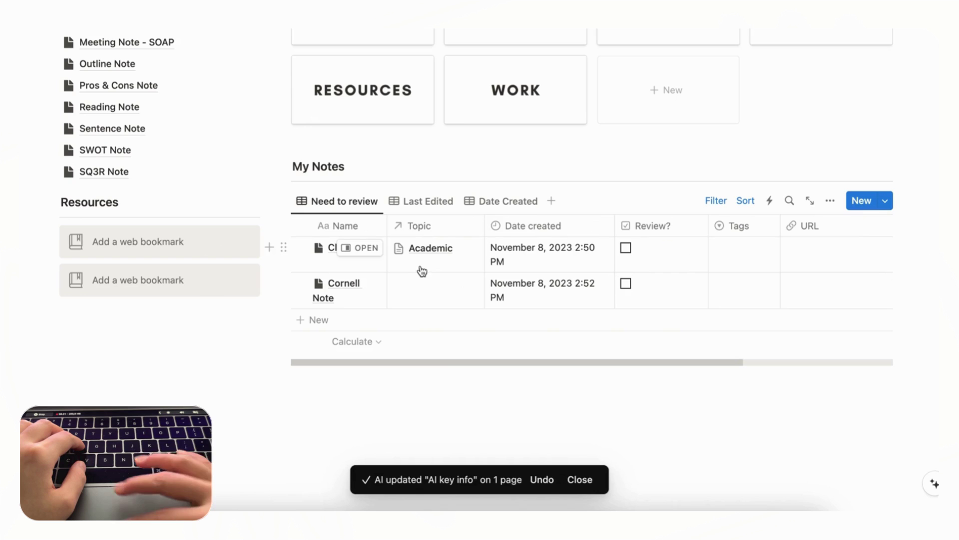
left_click(359, 248)
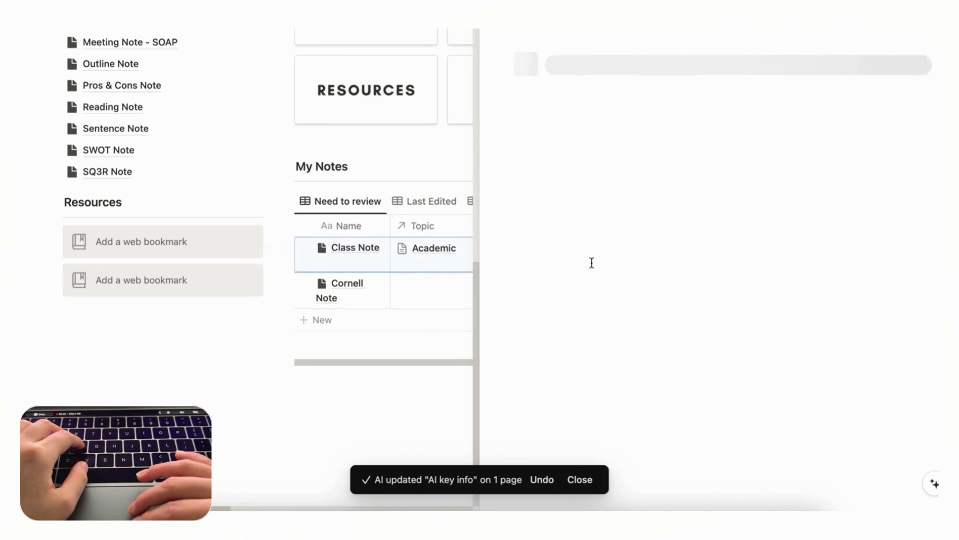
scroll(592, 263, "down", 5)
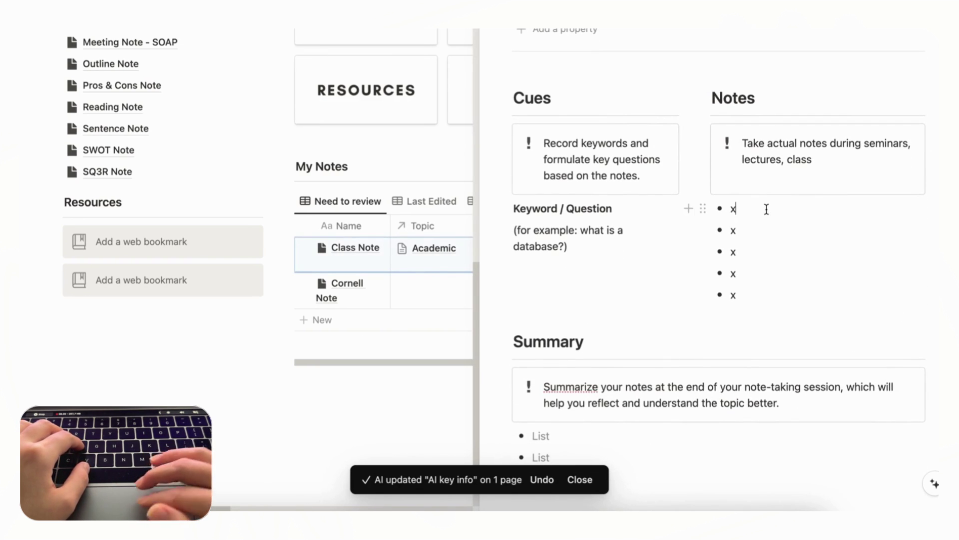
key("BackSpace")
type("What is Notion AI")
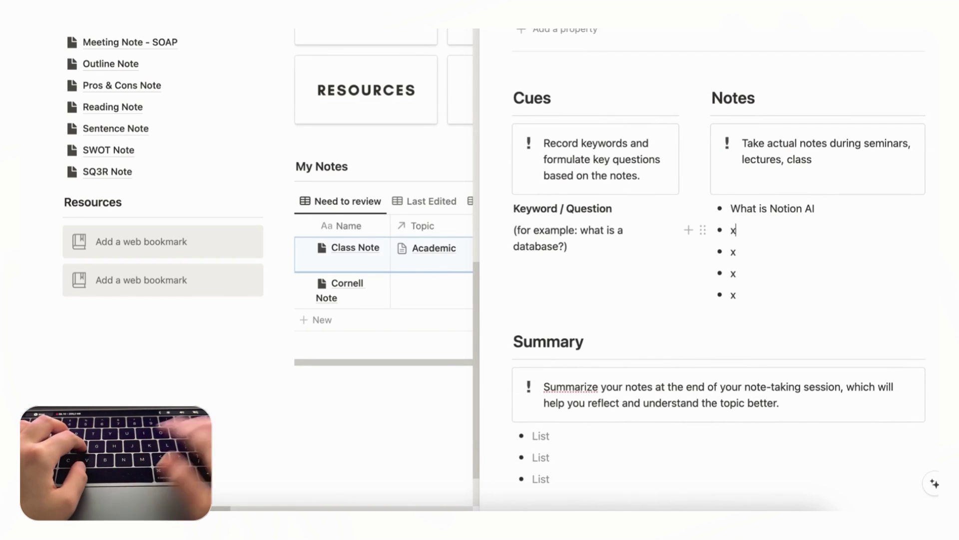
key("BackSpace")
type("Notion AI is a useful tool")
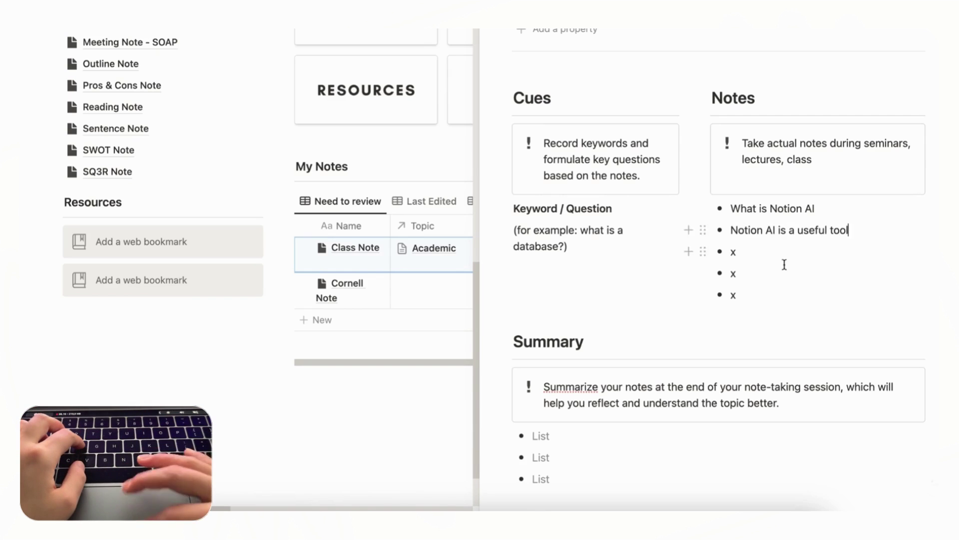
scroll(785, 265, "up", 5)
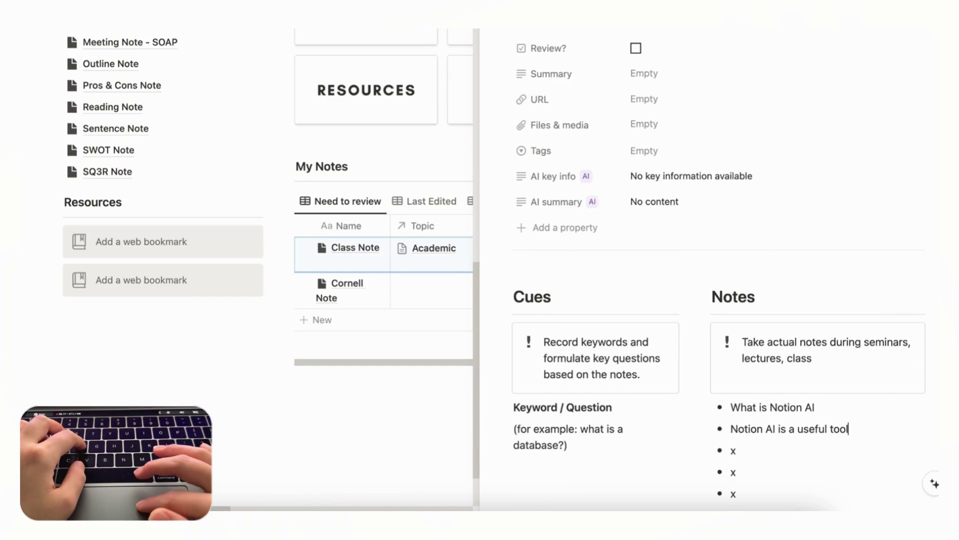
key("Escape")
scroll(614, 289, "right", 4)
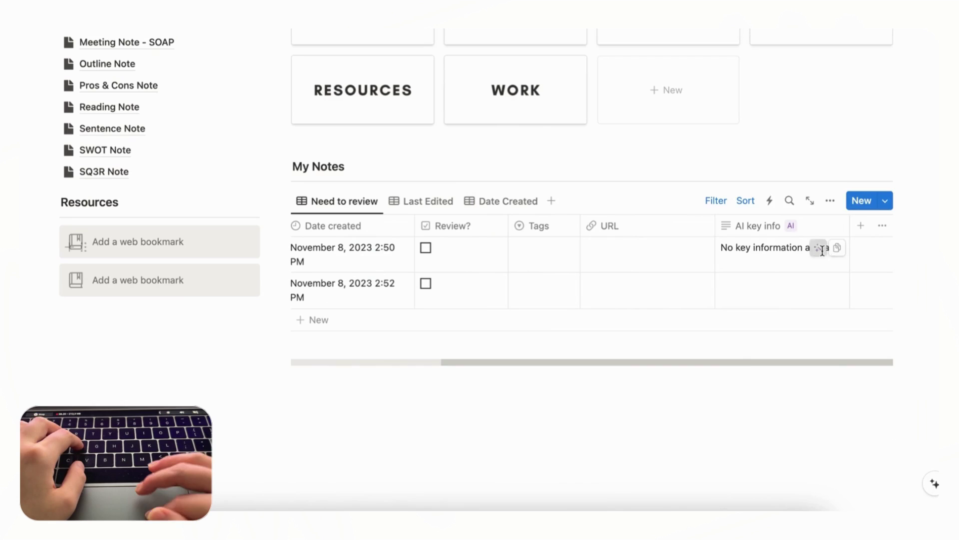
- Regenerate Class Note's AI key info to read 'Notion AI is a useful tool.'
left_click(820, 246)
key("Escape")
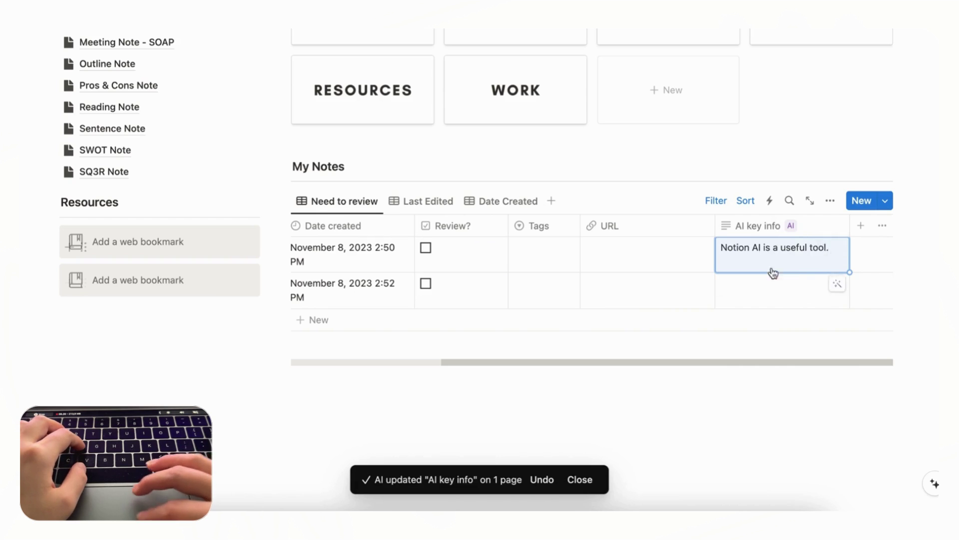
scroll(786, 260, "left", 10)
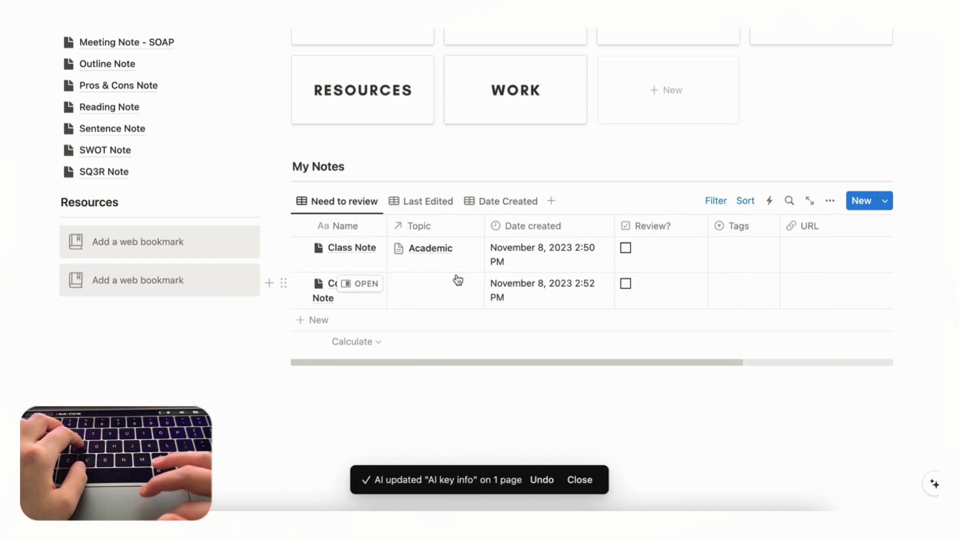
- Open Class Note's page to check the updated key info, then close it
left_click(367, 253)
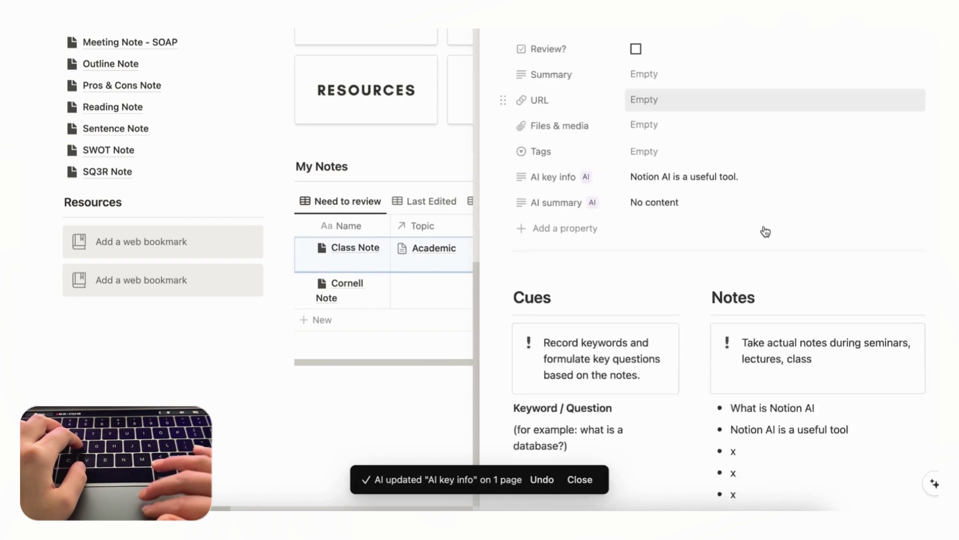
scroll(766, 232, "down", 3)
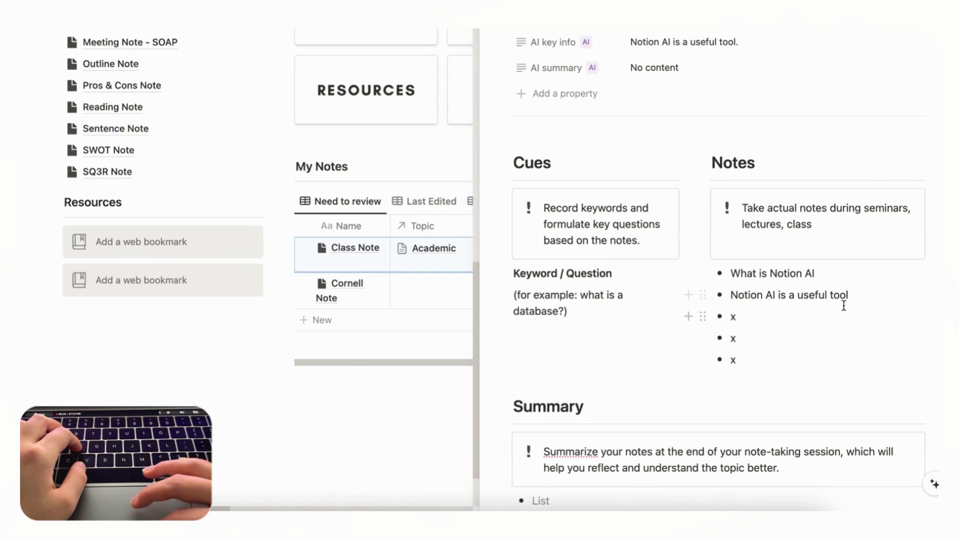
scroll(844, 305, "up", 6)
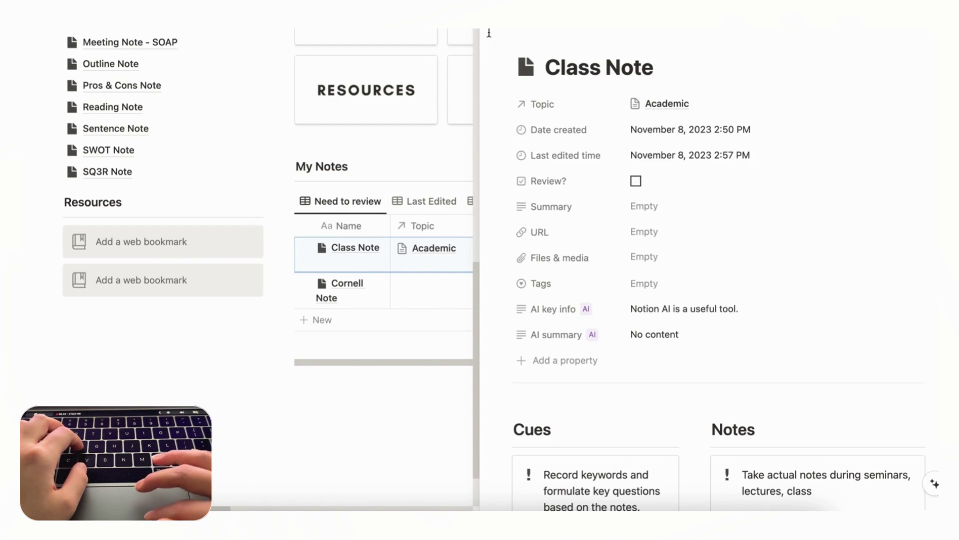
left_click(489, 33)
scroll(578, 278, "right", 2)
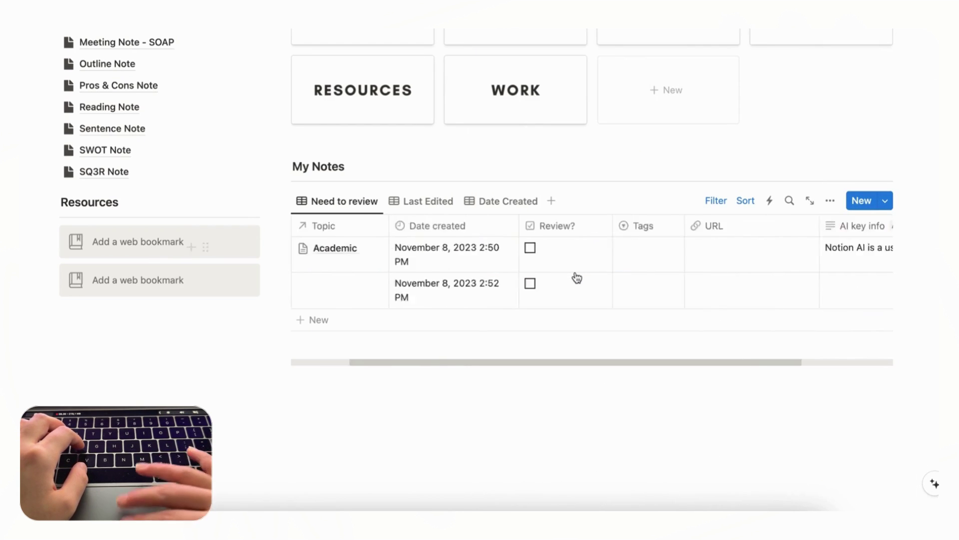
scroll(577, 277, "right", 2)
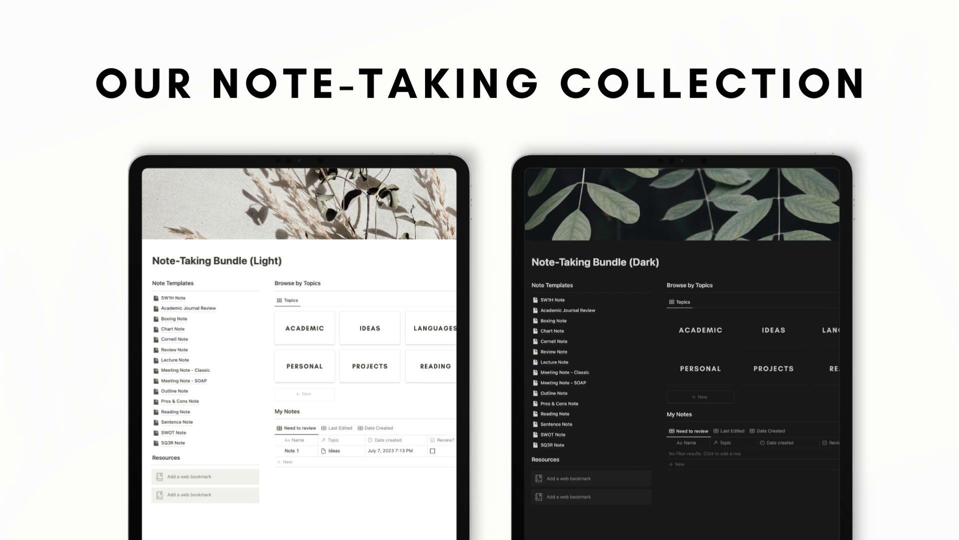